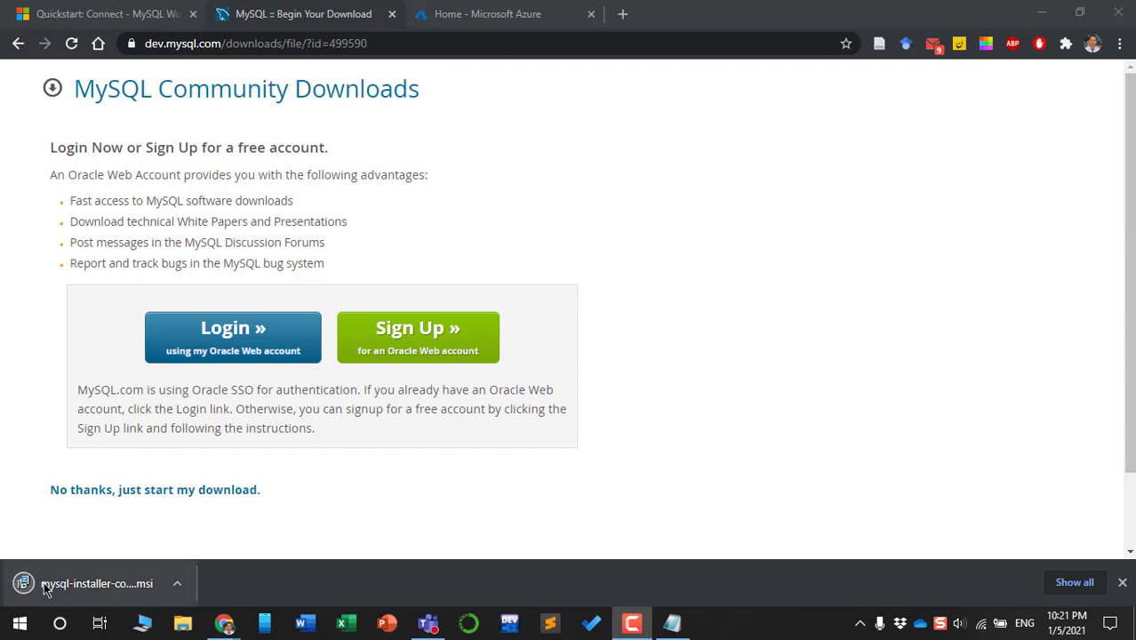
Minimize Chrome to reveal the downloaded 405 MB MySQL installer .msi on the desktop
click(1043, 13)
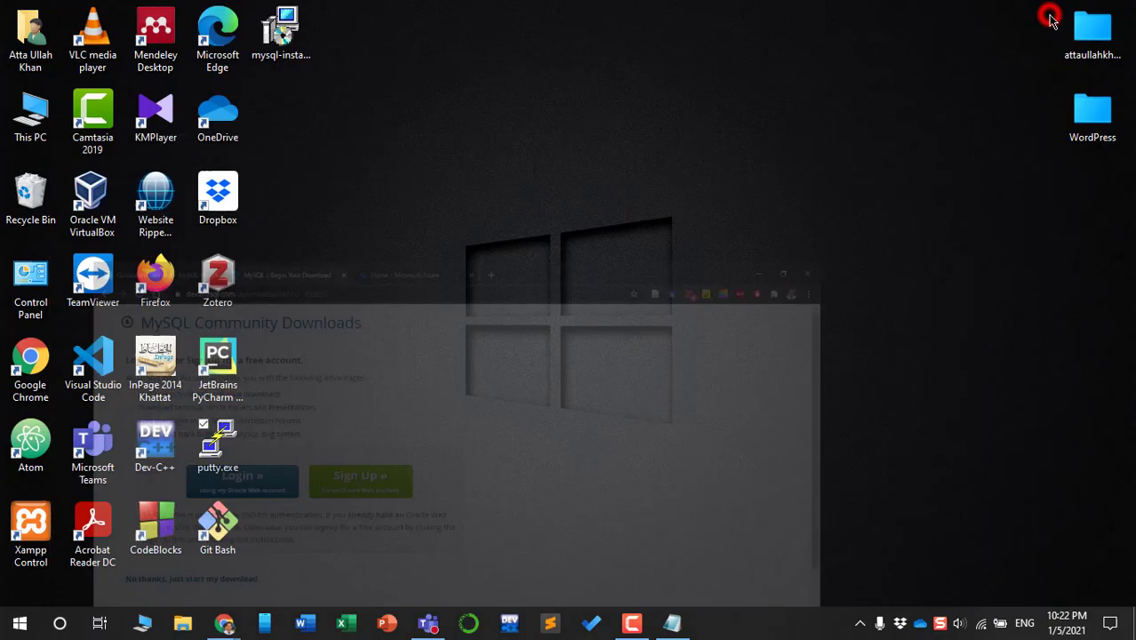
Move the mysql-installer icon below the WordPress folder and run Install from its context menu
drag(286, 68, 1094, 200)
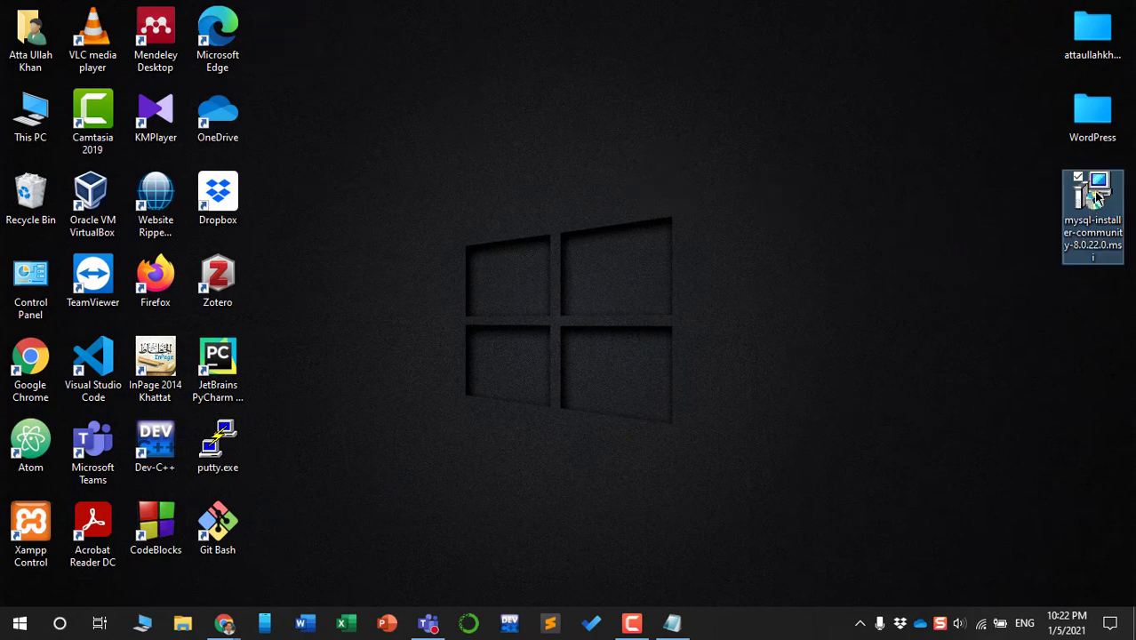
right_click(1095, 196)
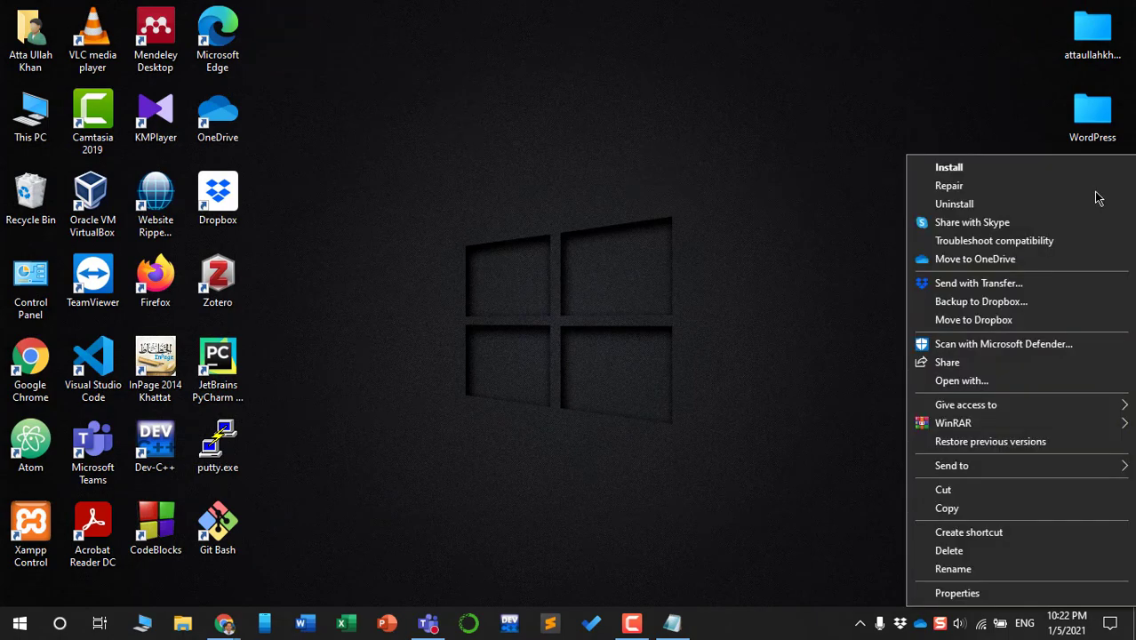
click(956, 168)
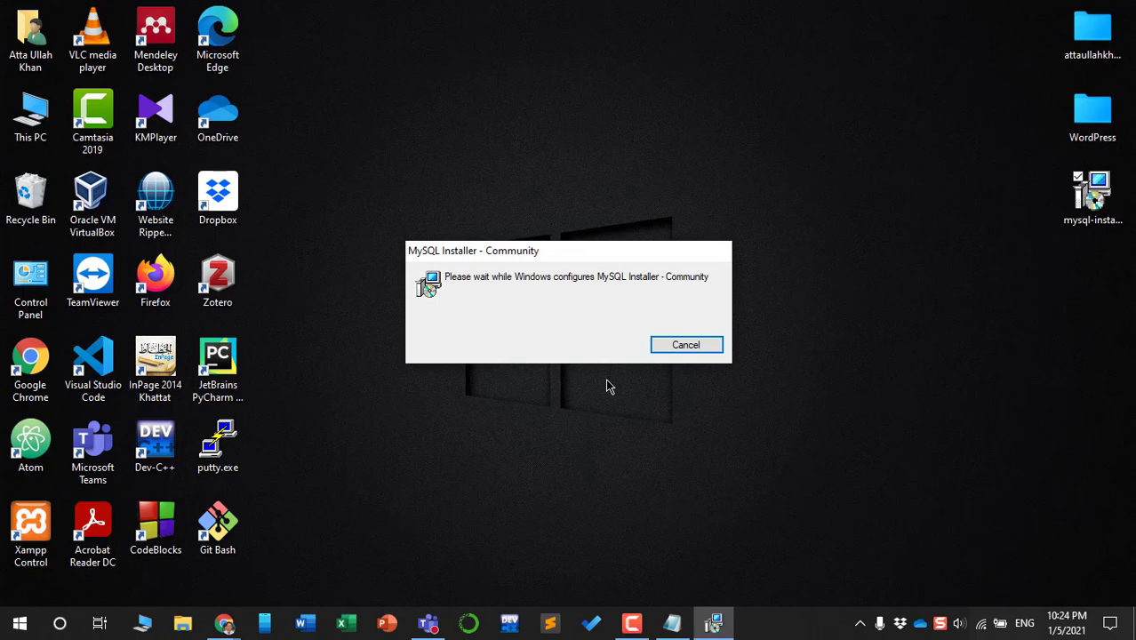
Choose the Developer Default setup type, review its description, and proceed to the product list
click(699, 566)
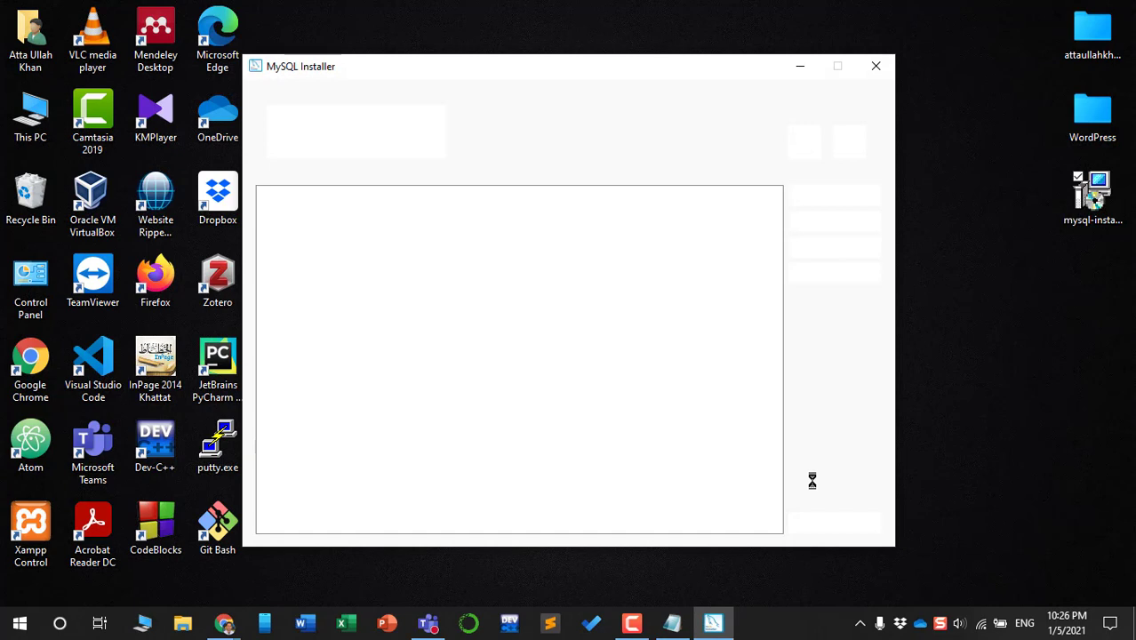
click(533, 195)
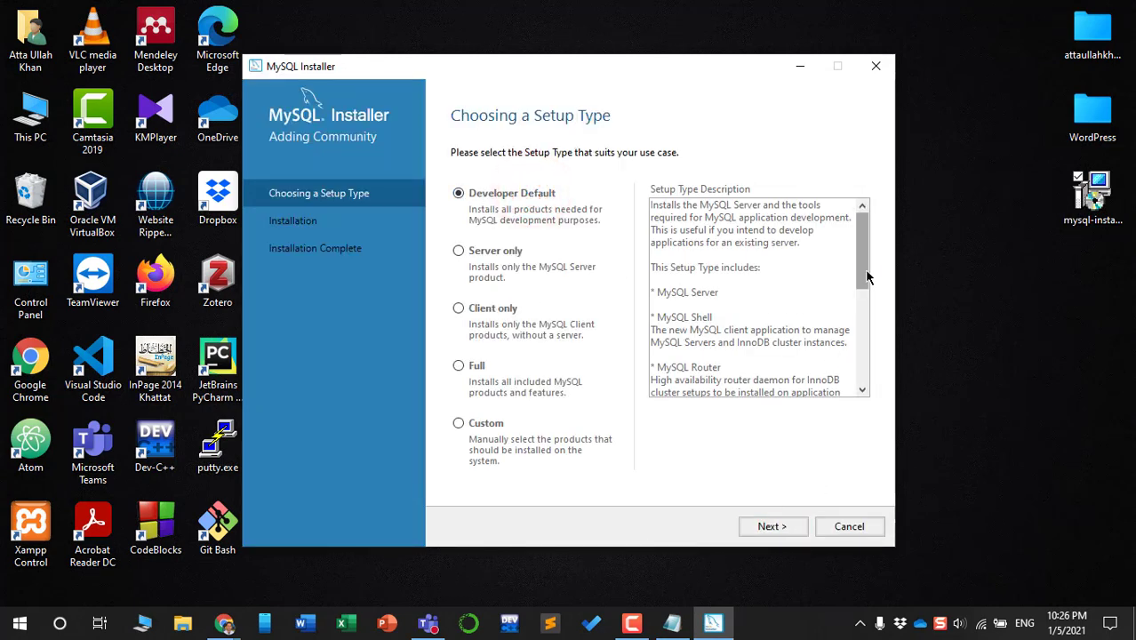
drag(867, 278, 872, 418)
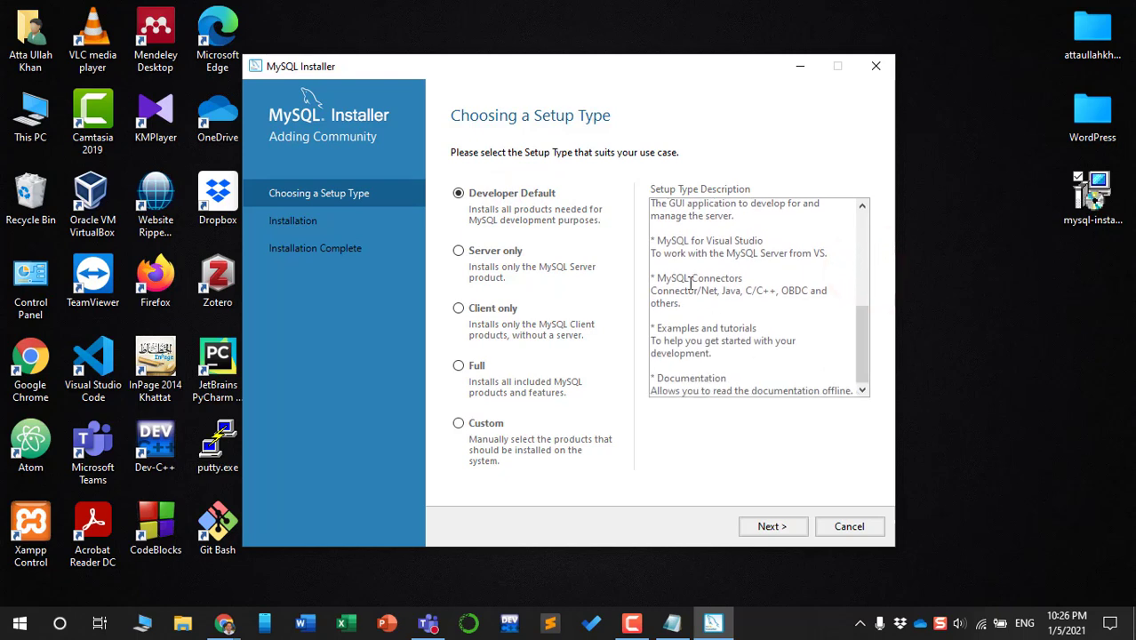
triple_click(729, 282)
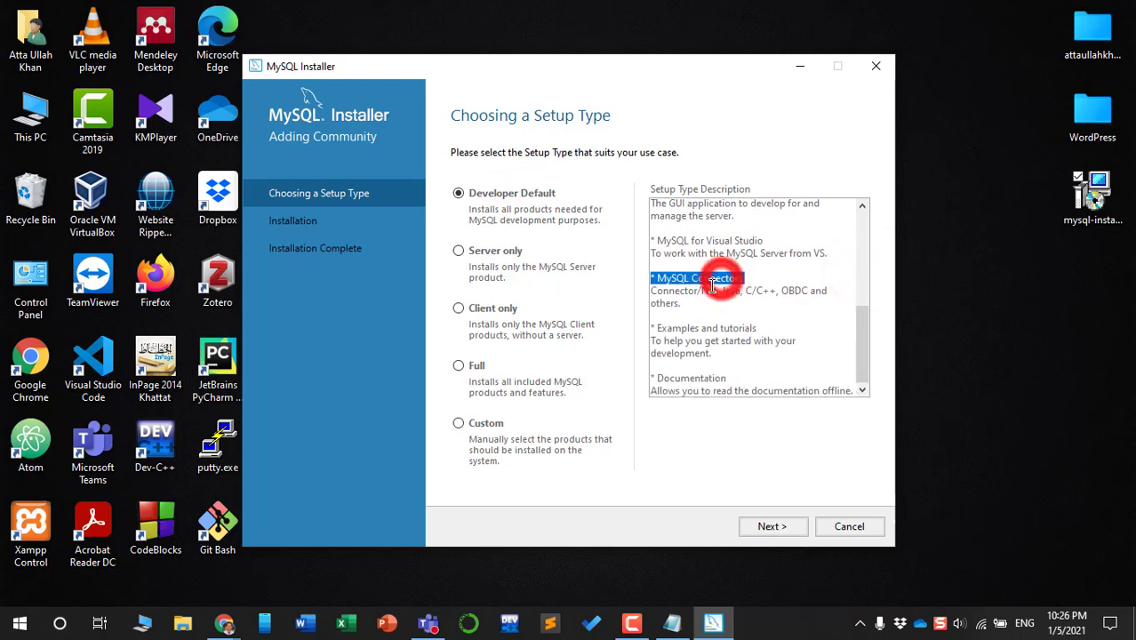
click(771, 527)
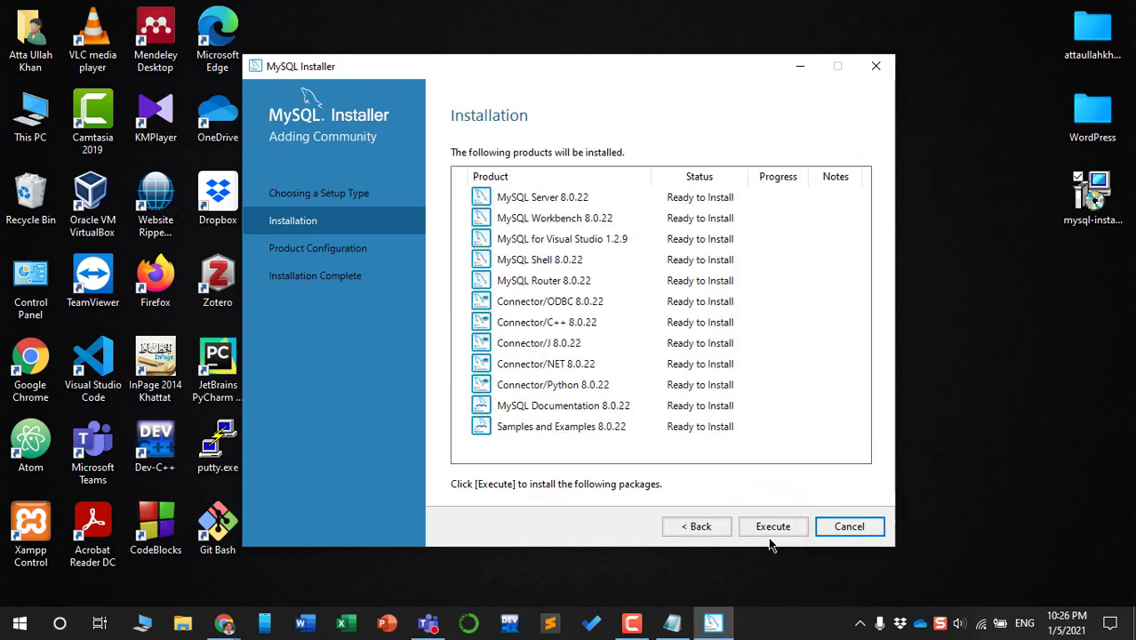
Execute the product installation, inspect the failed Connector/Python 8.0.22 row, and continue
click(772, 530)
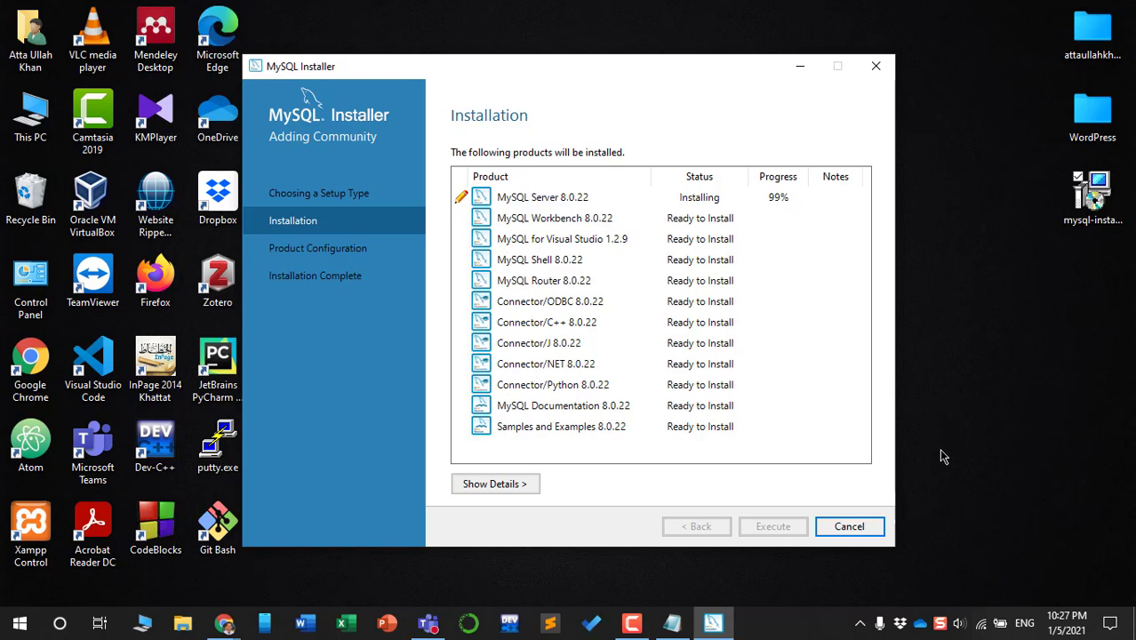
click(557, 64)
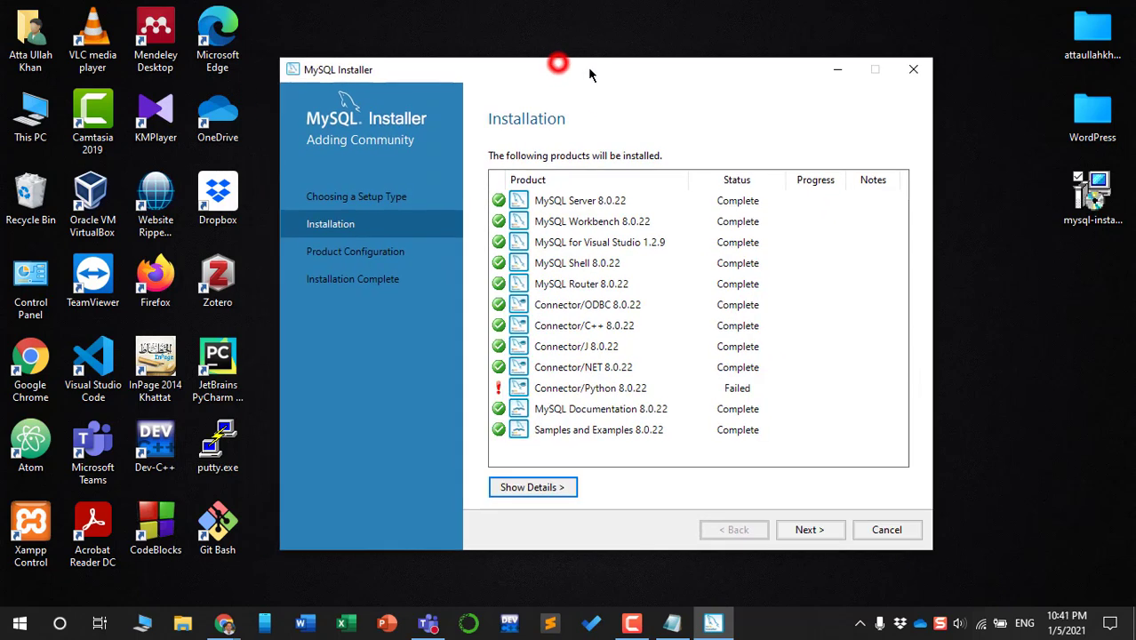
click(582, 387)
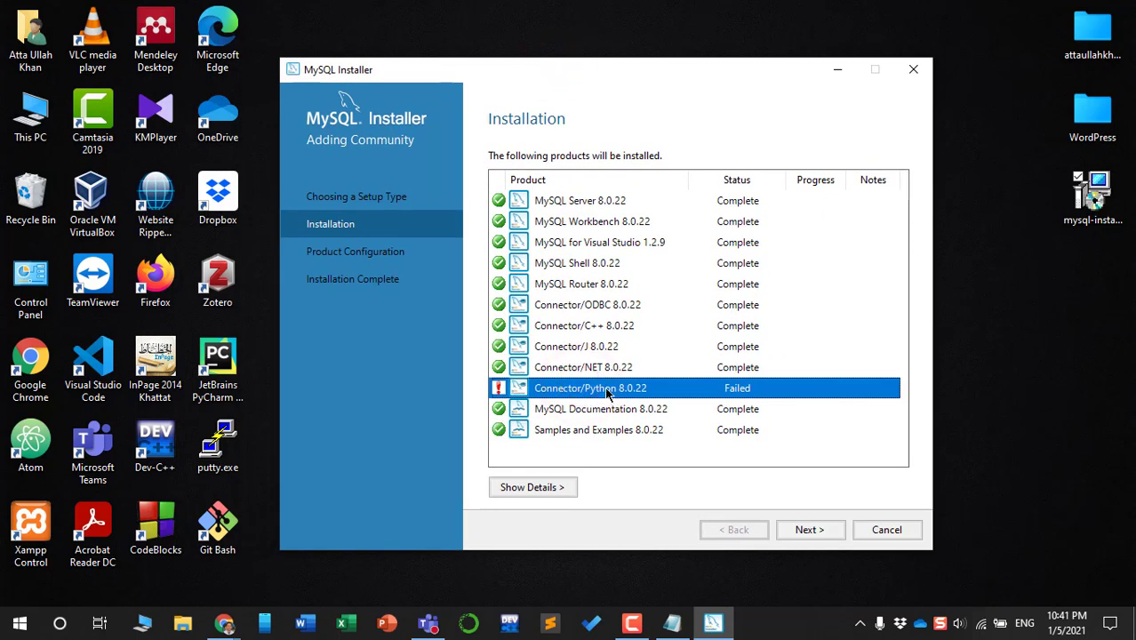
click(808, 531)
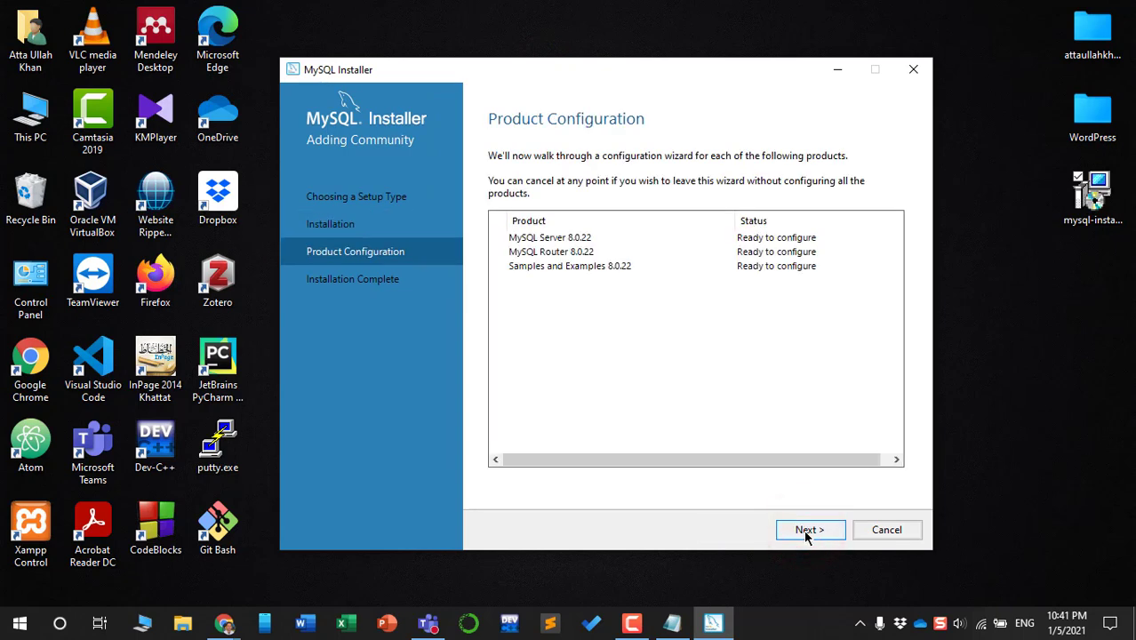
Keep Development Computer config type and strong password authentication for MySQL Server 8.0.22
click(808, 531)
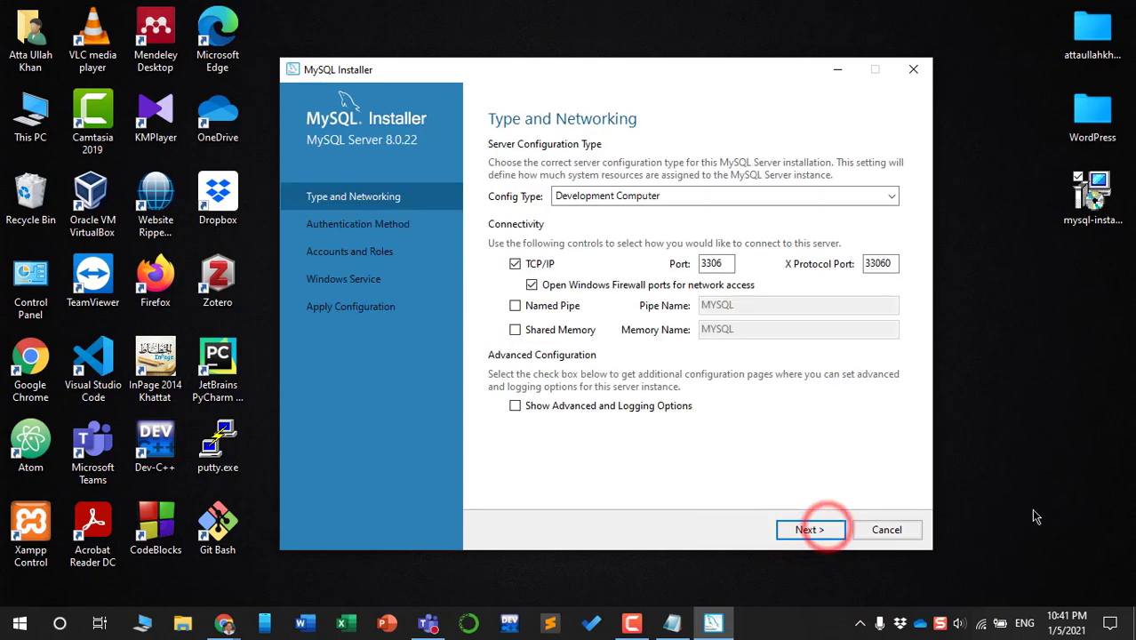
click(824, 194)
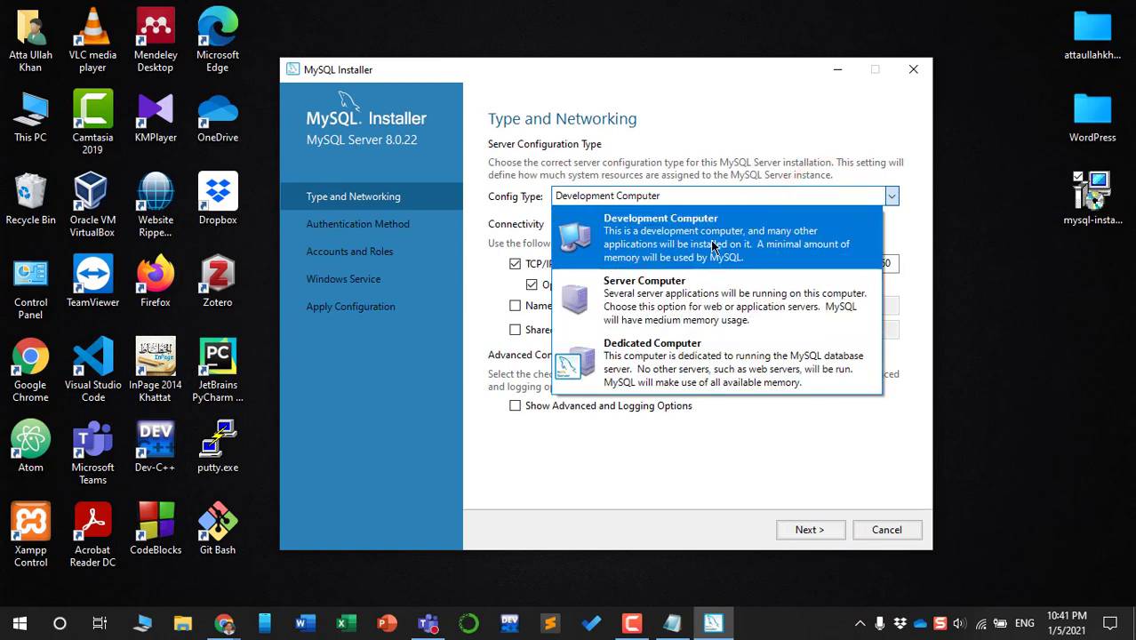
click(681, 240)
click(808, 531)
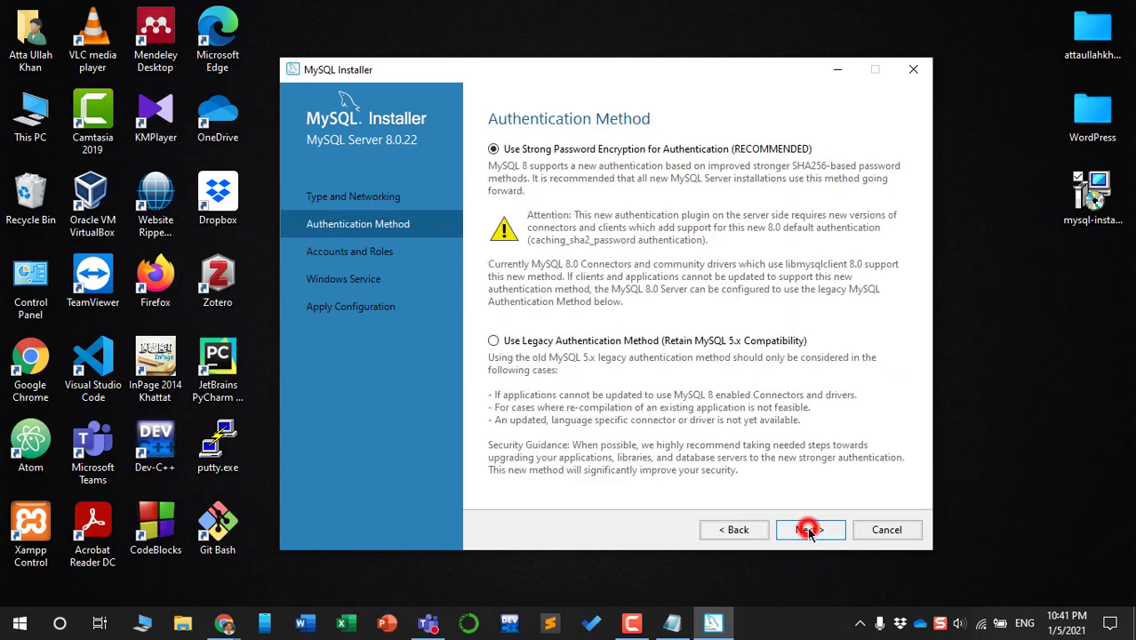
click(544, 149)
click(805, 531)
Enter and repeat the root password, keep the MySQL80 service, and apply the configuration
text(root)
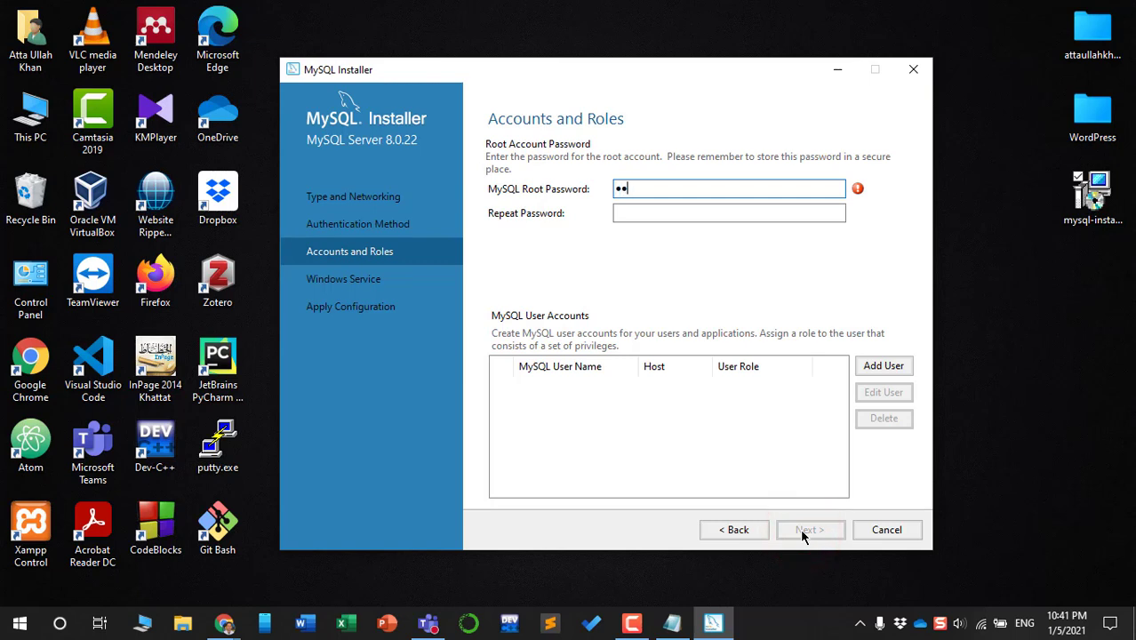
text(123456789123)
key(Tab)
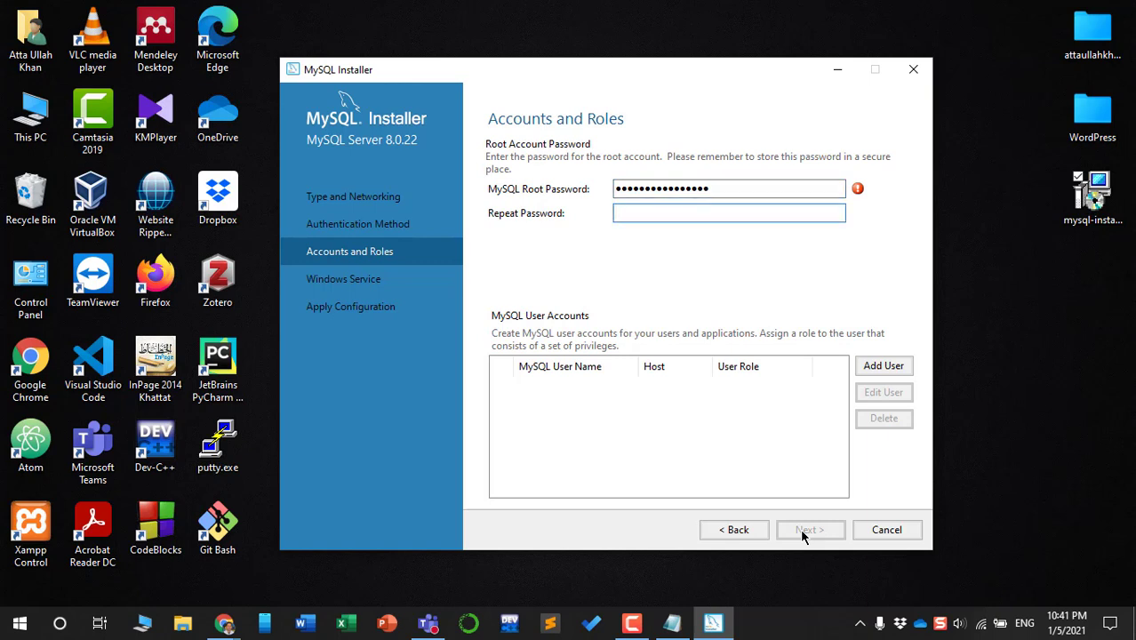
text(1234567890123456)
click(736, 255)
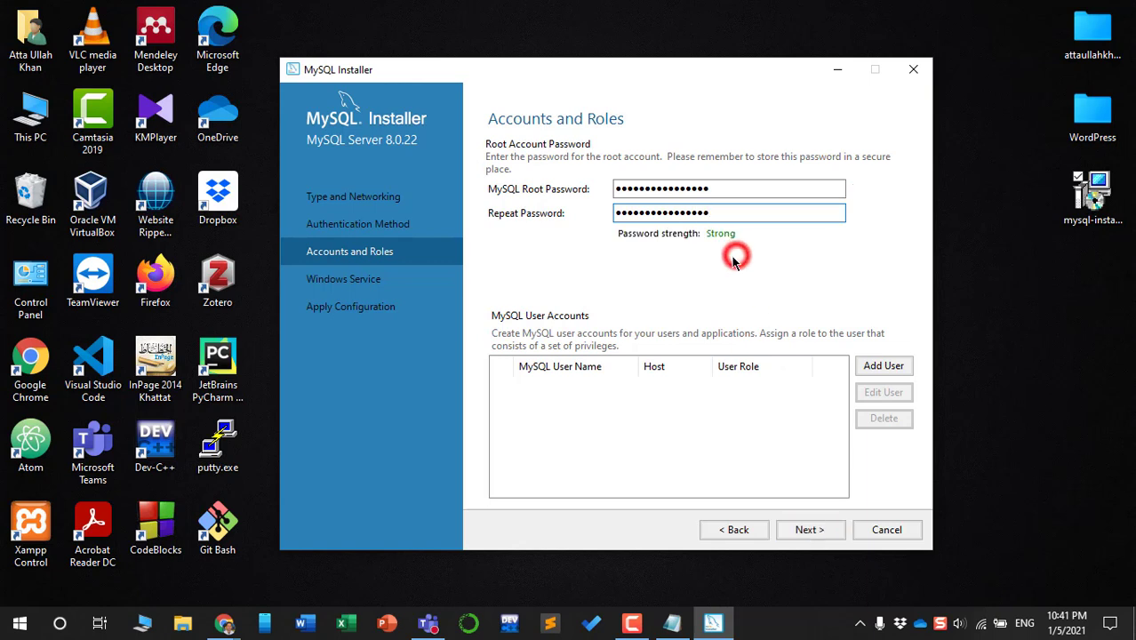
click(805, 530)
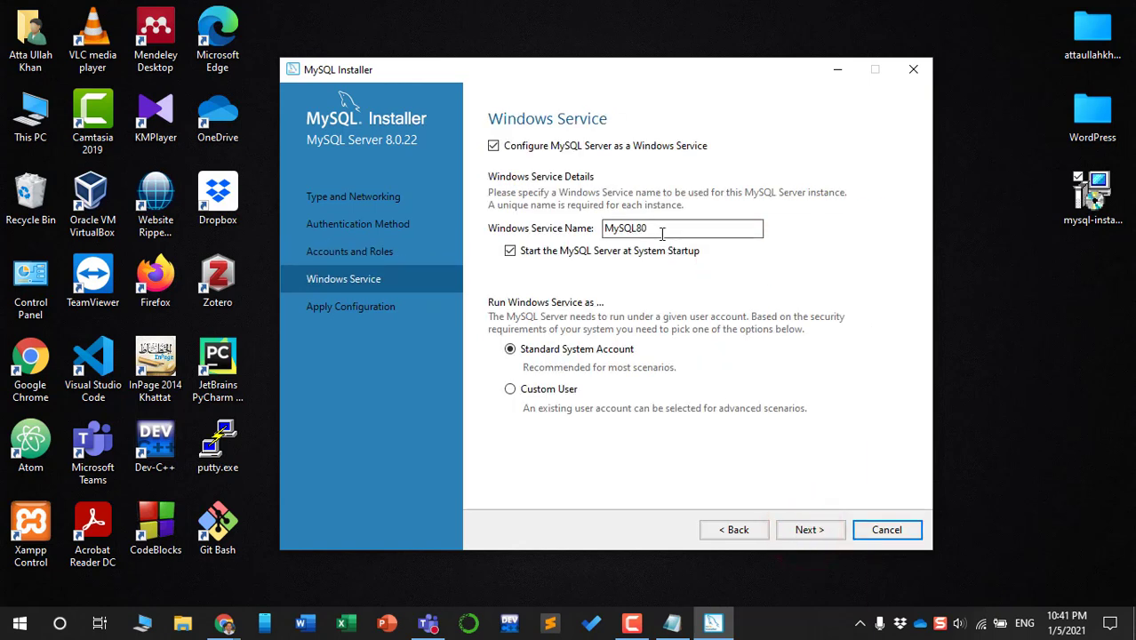
click(809, 530)
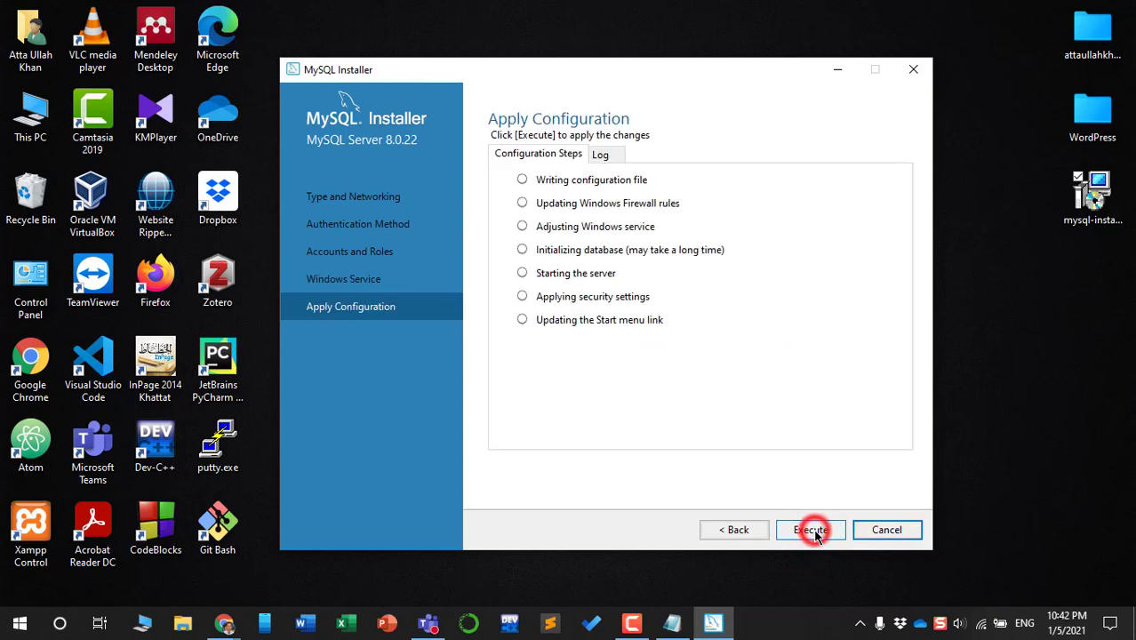
click(814, 531)
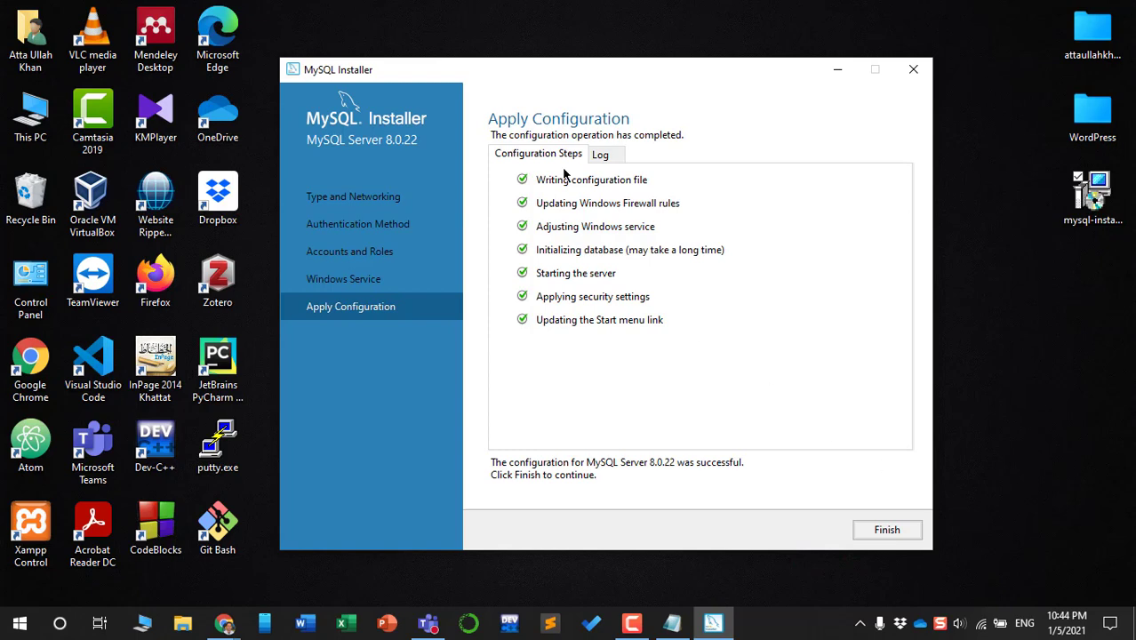
click(885, 531)
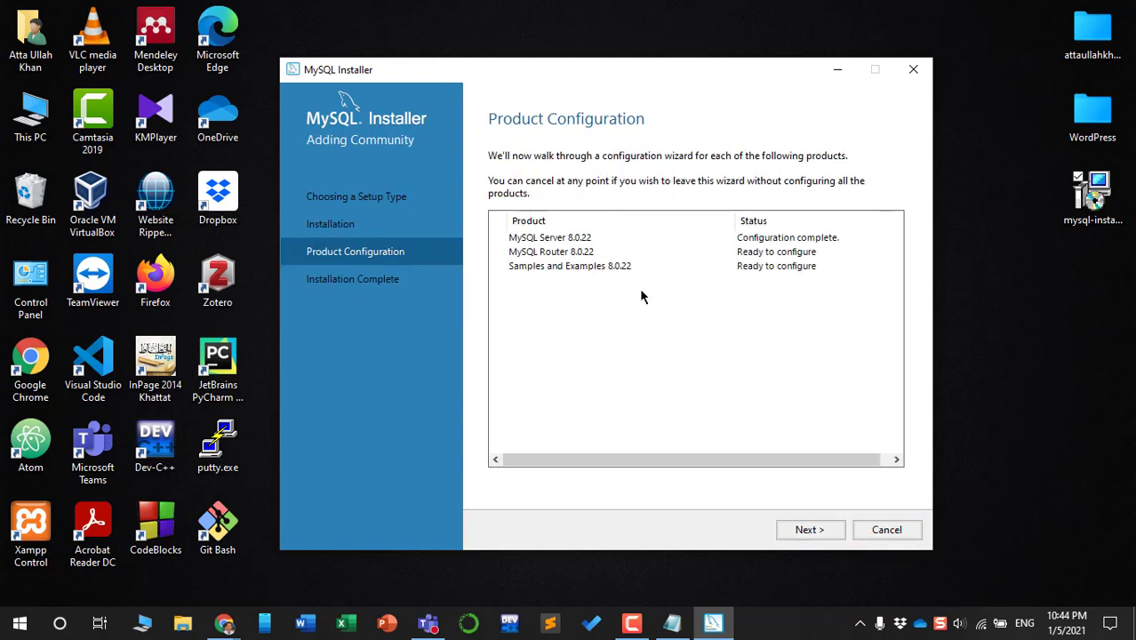
Leave MySQL Router 8.0.22 InnoDB cluster bootstrapping off and finish its configuration
click(814, 530)
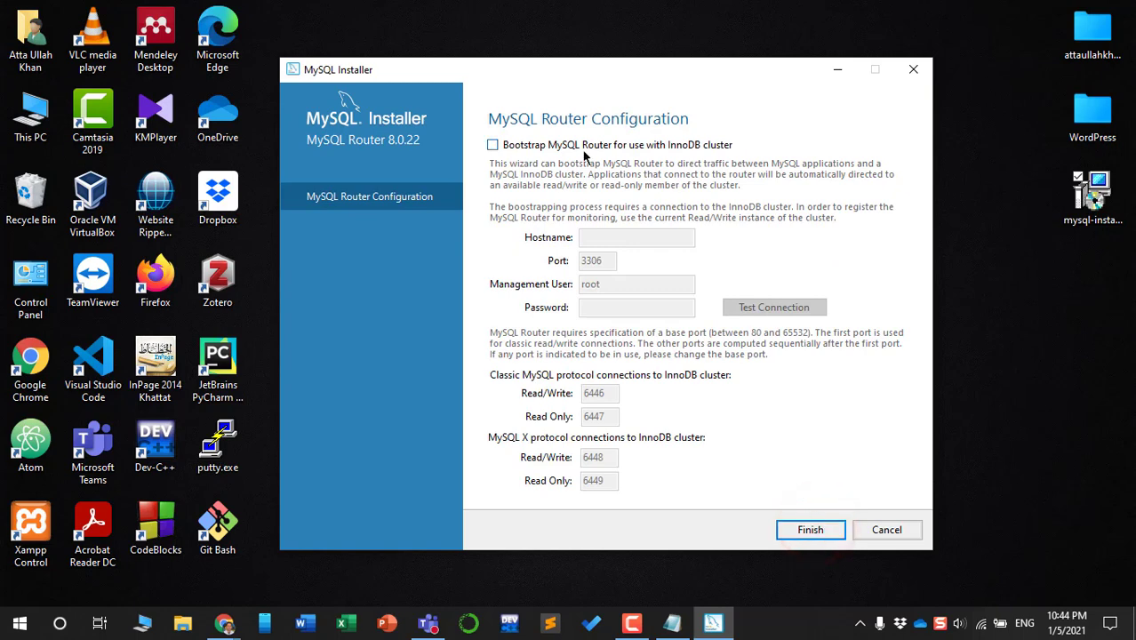
click(493, 145)
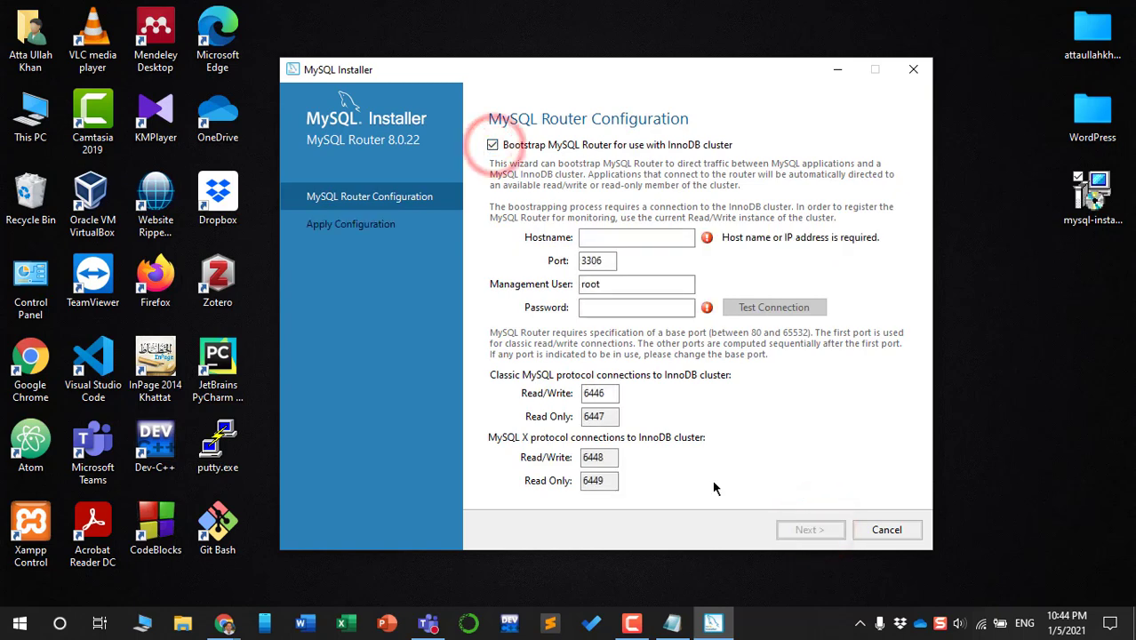
click(493, 145)
click(811, 530)
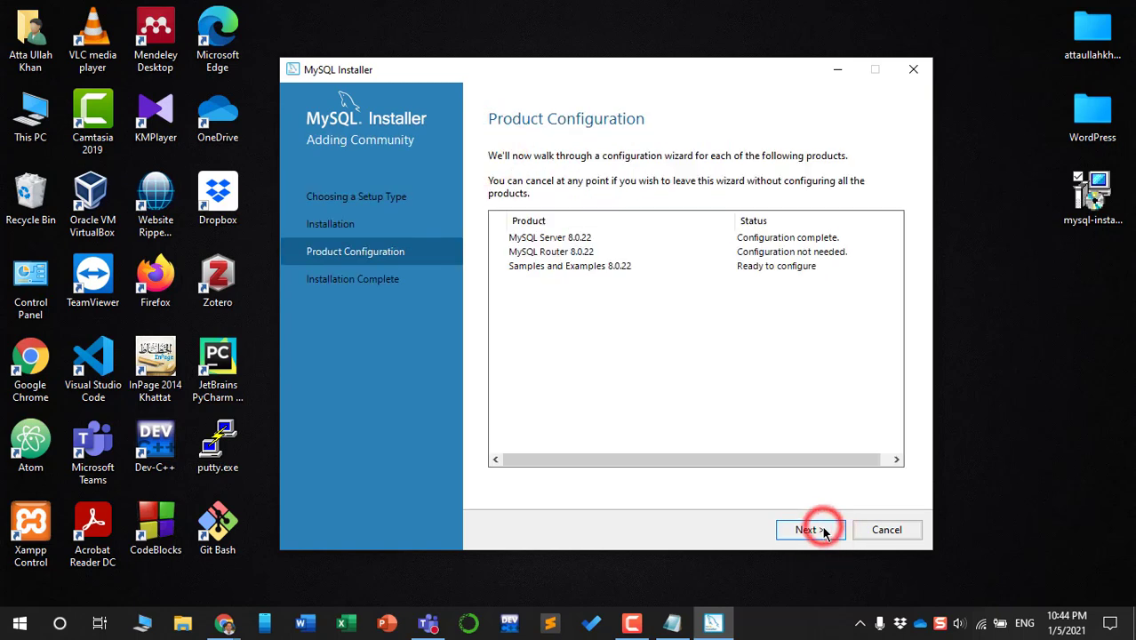
Check the root connection with its password and apply the Samples and Examples configuration
click(814, 531)
click(578, 421)
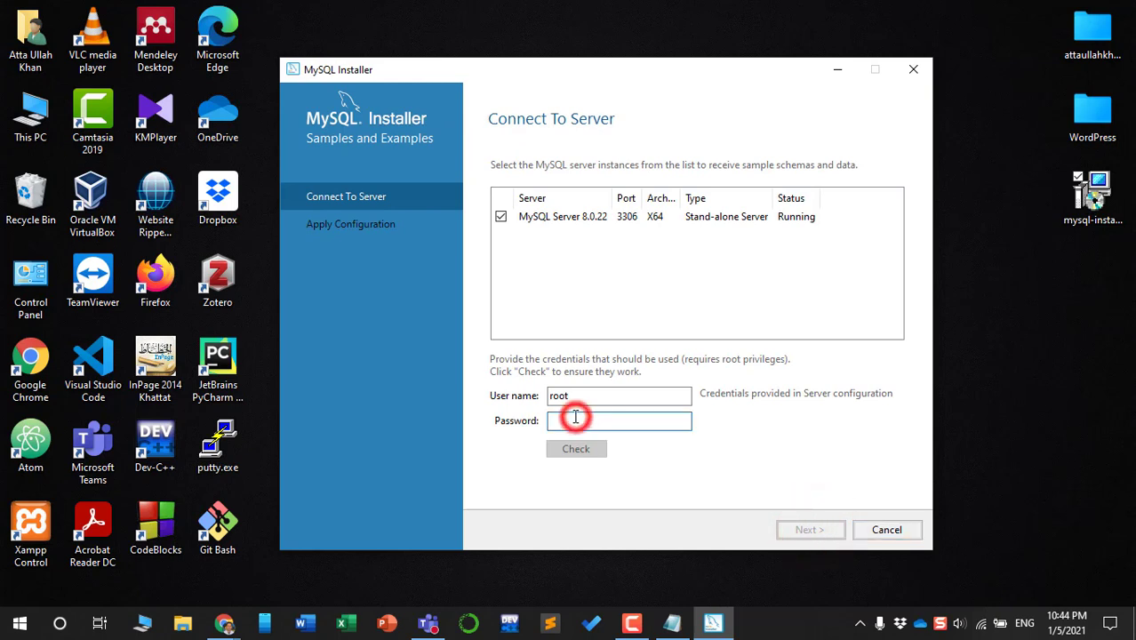
text(12)
click(624, 424)
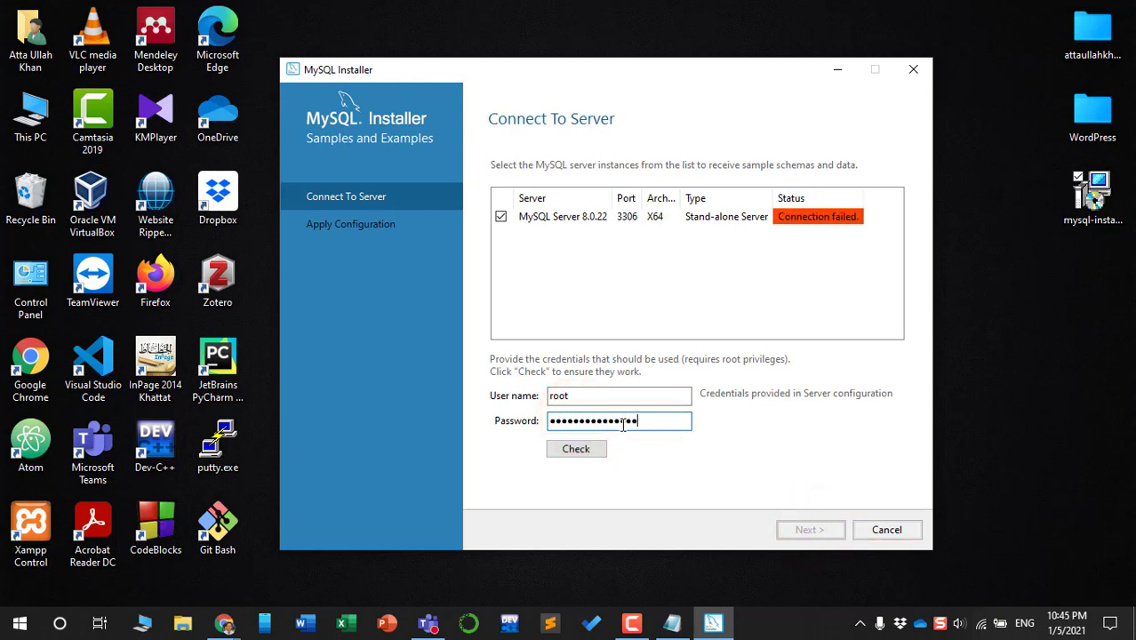
click(591, 448)
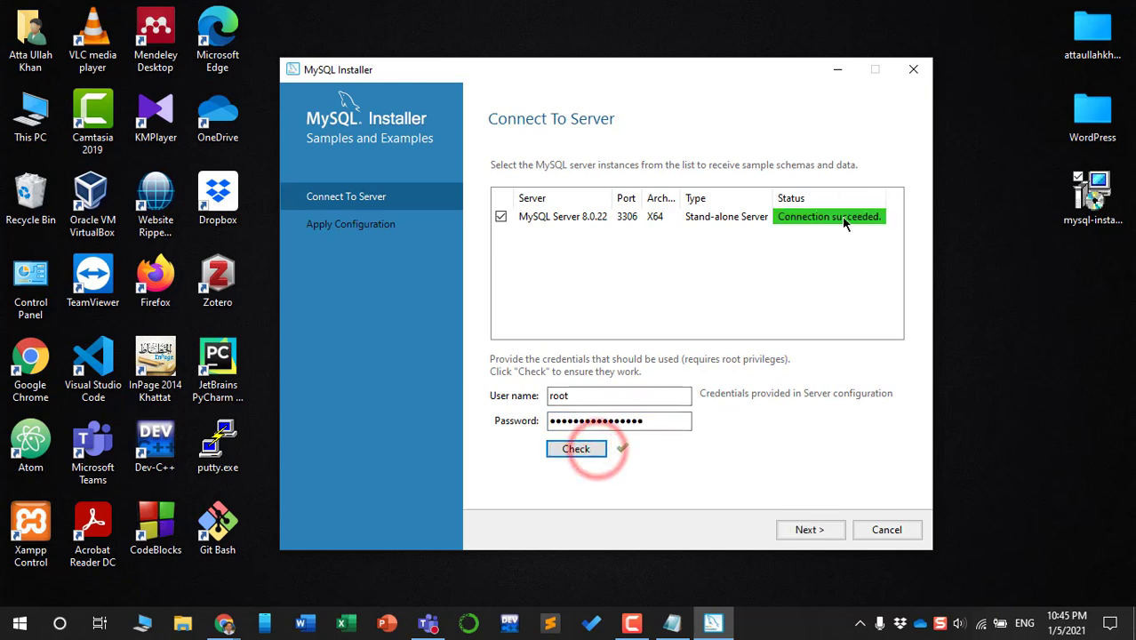
click(809, 530)
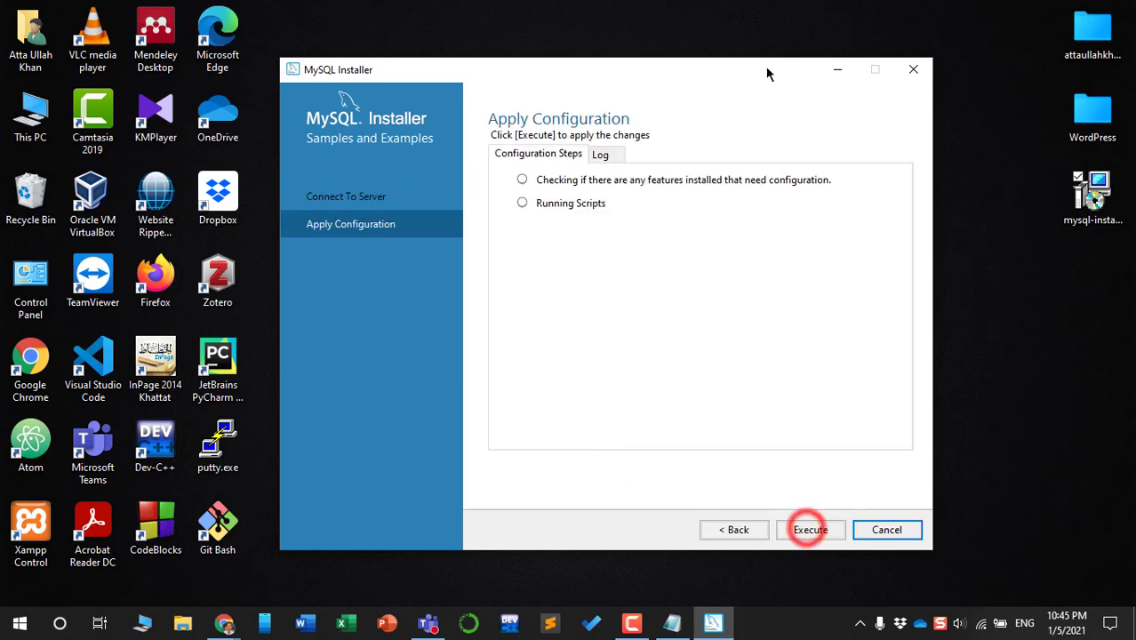
click(803, 527)
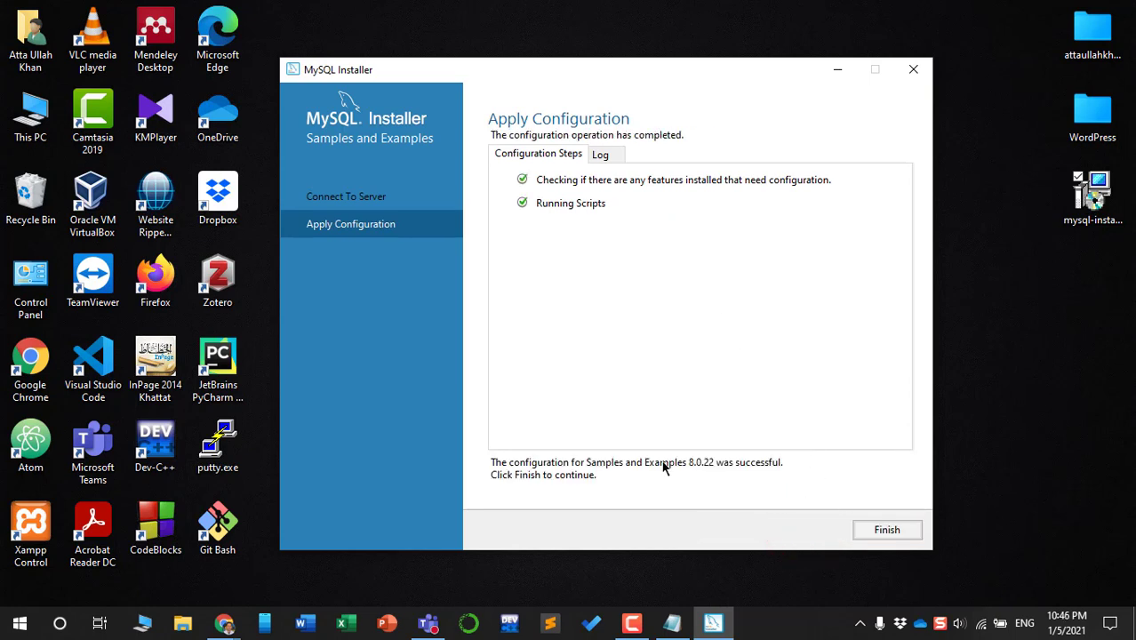
click(876, 531)
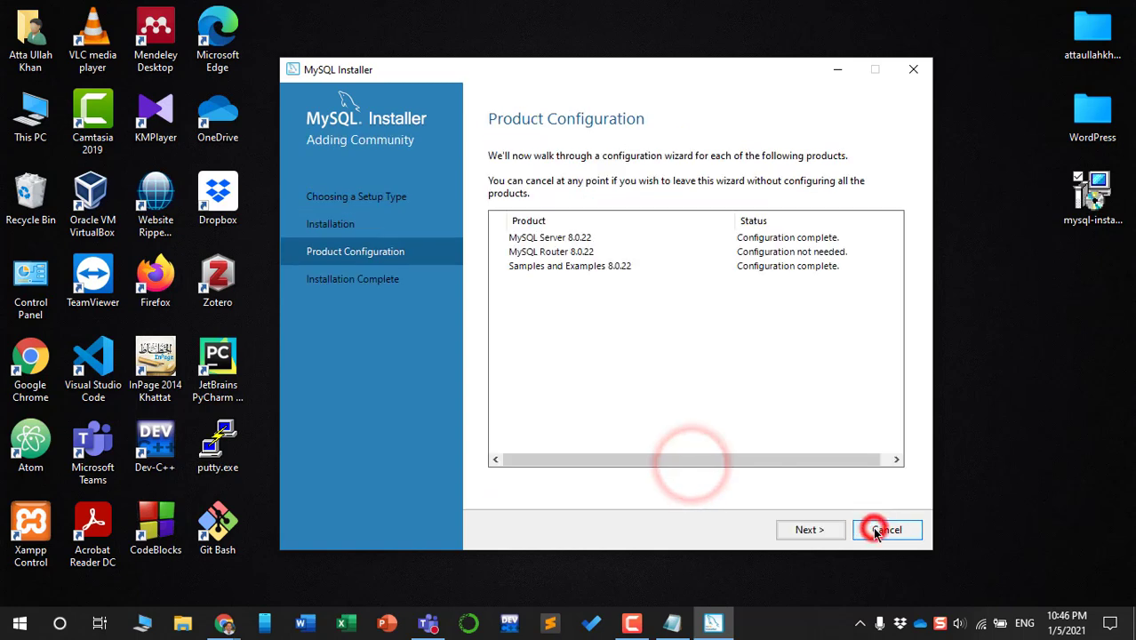
Finish the installer, close the launched MySQL Shell 8.0.22 console, and open Start
click(792, 527)
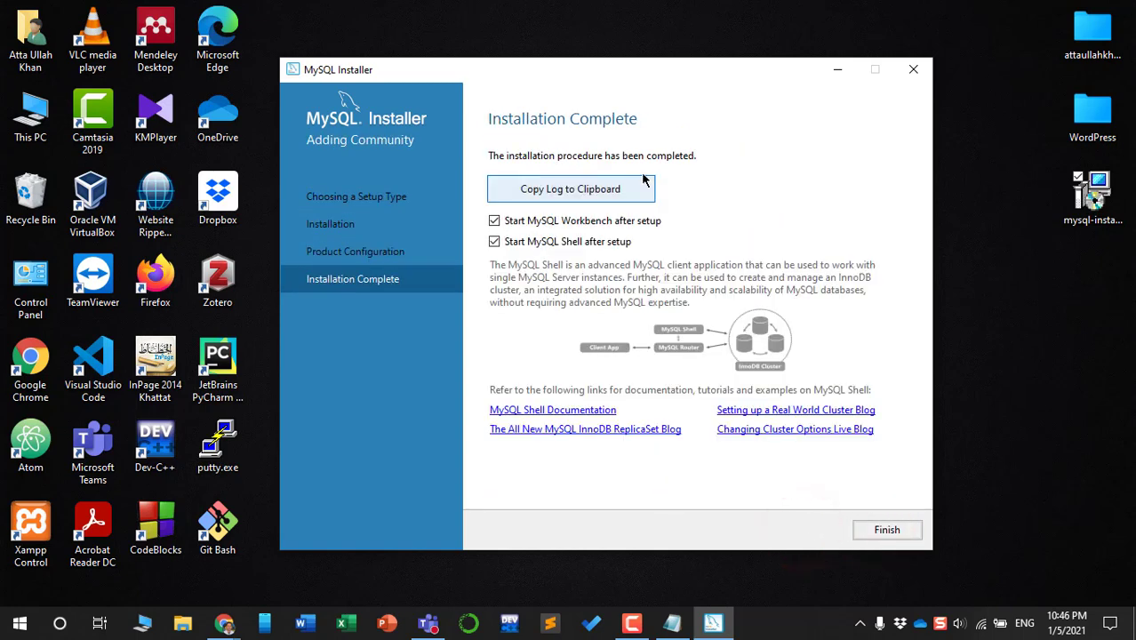
click(881, 530)
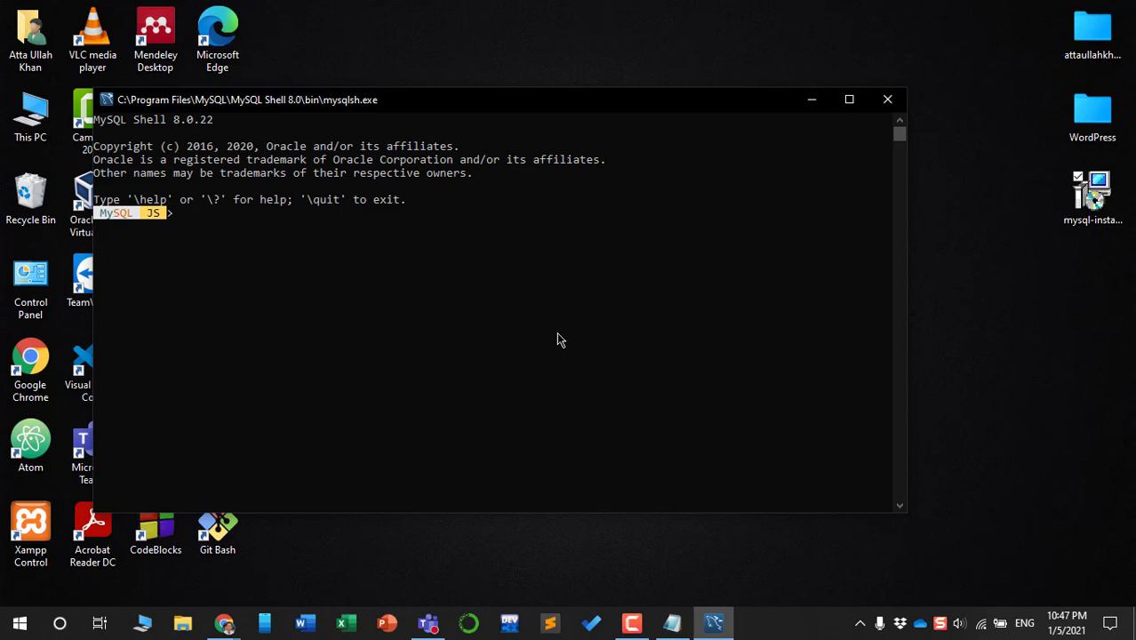
click(887, 101)
click(19, 624)
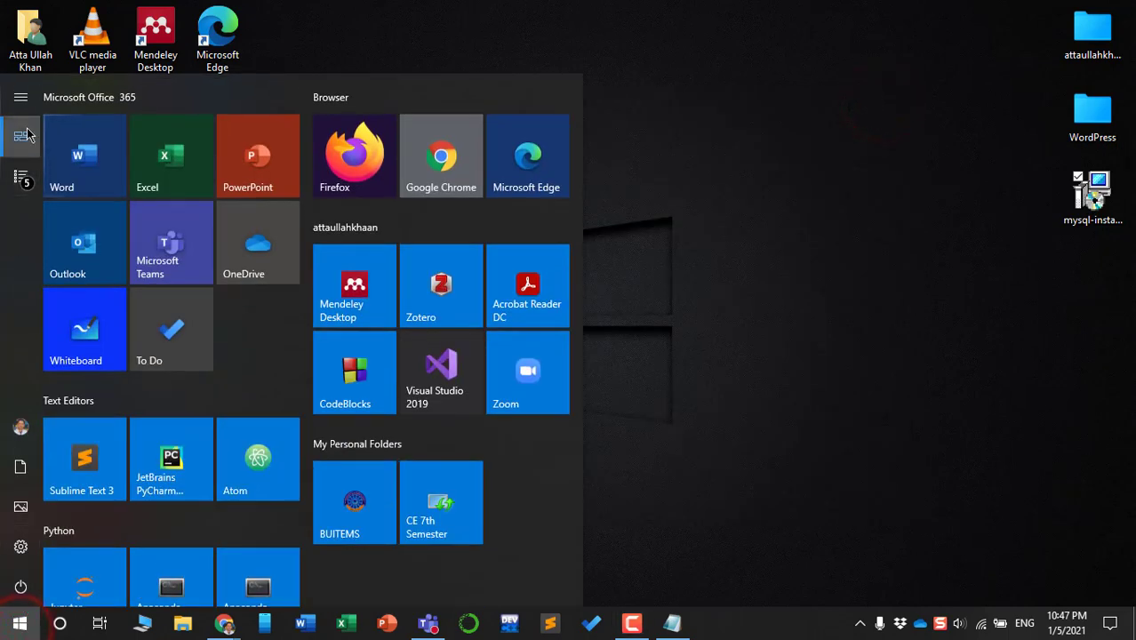
Launch MySQL 8.0 Command Line Client from the MySQL folder in All apps and maximize it
mouse_move(45, 114)
click(50, 177)
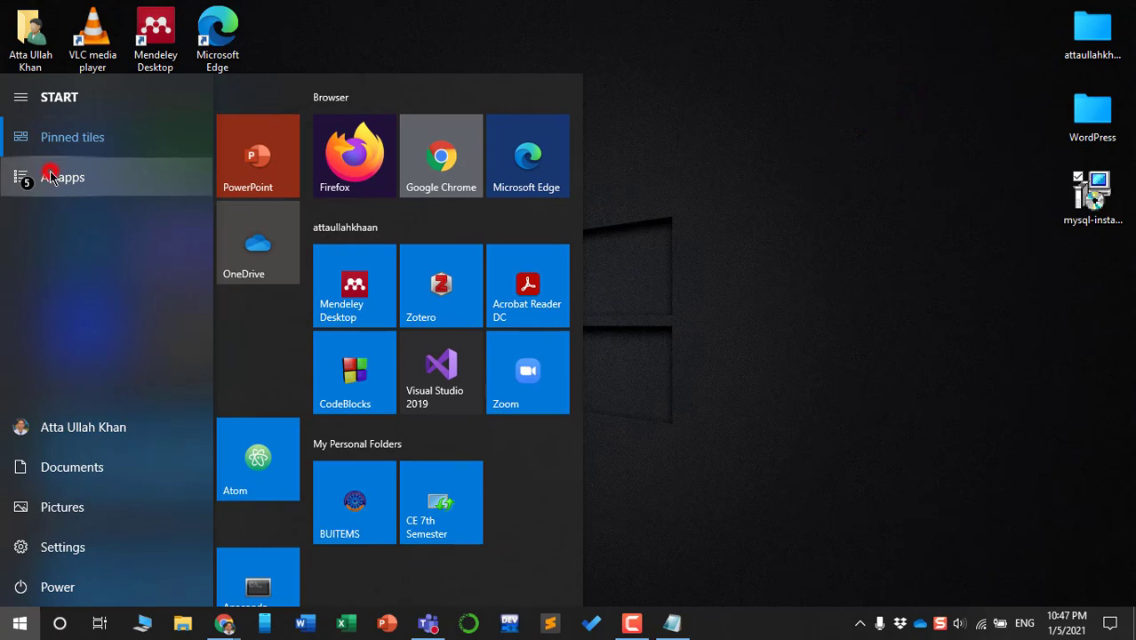
scroll(80, 249, down, 2)
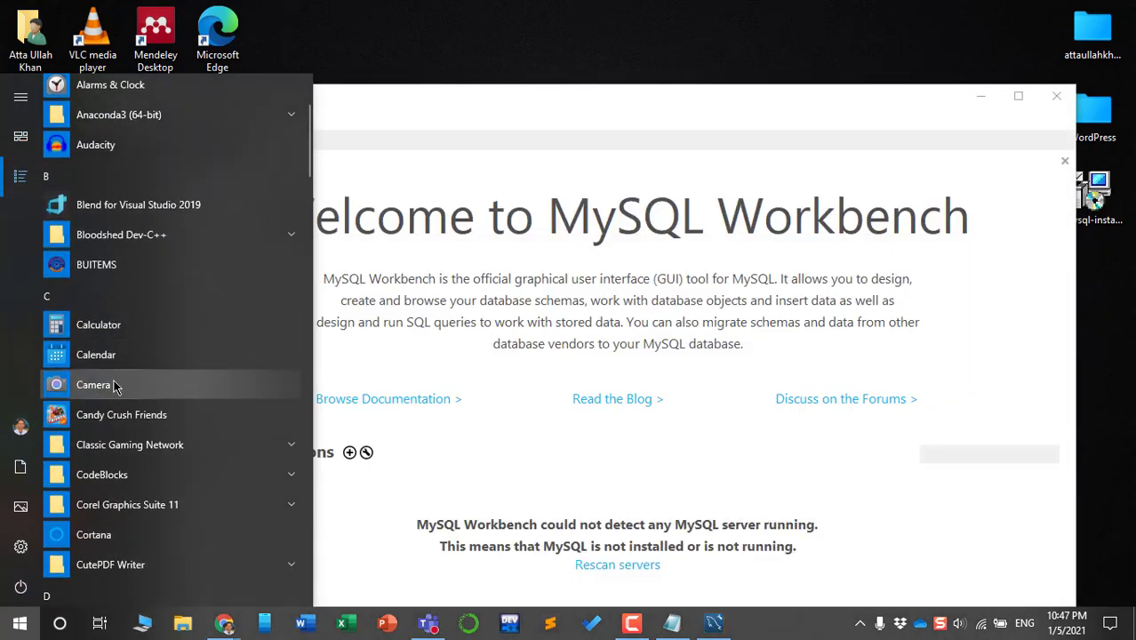
scroll(114, 385, down, 2)
scroll(114, 300, up, 4)
scroll(215, 287, down, 1)
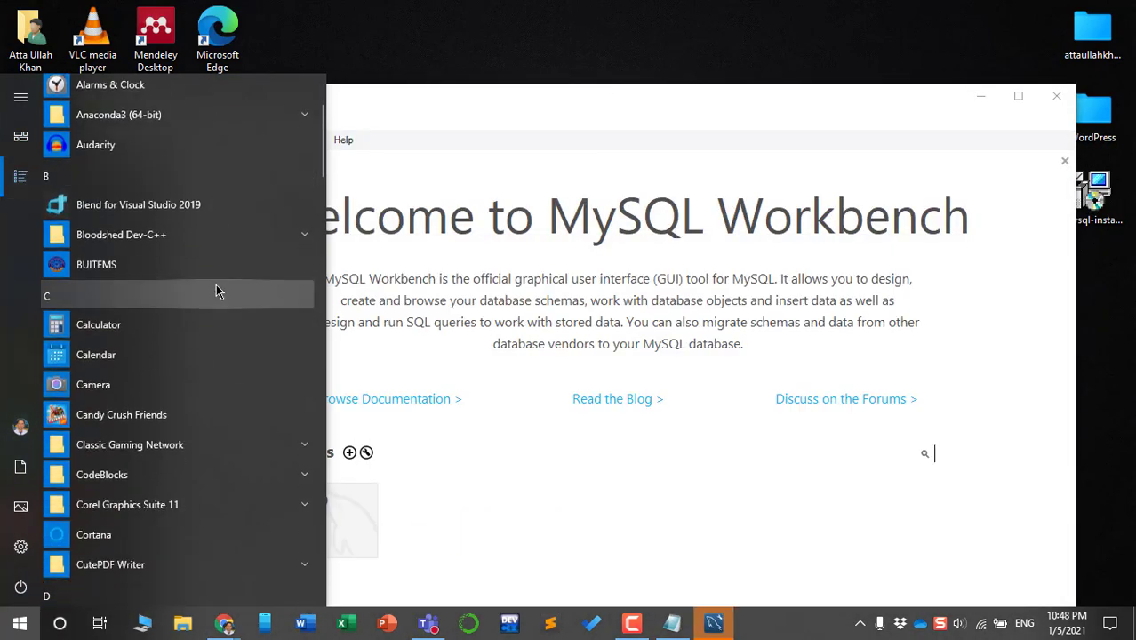
scroll(217, 293, down, 10)
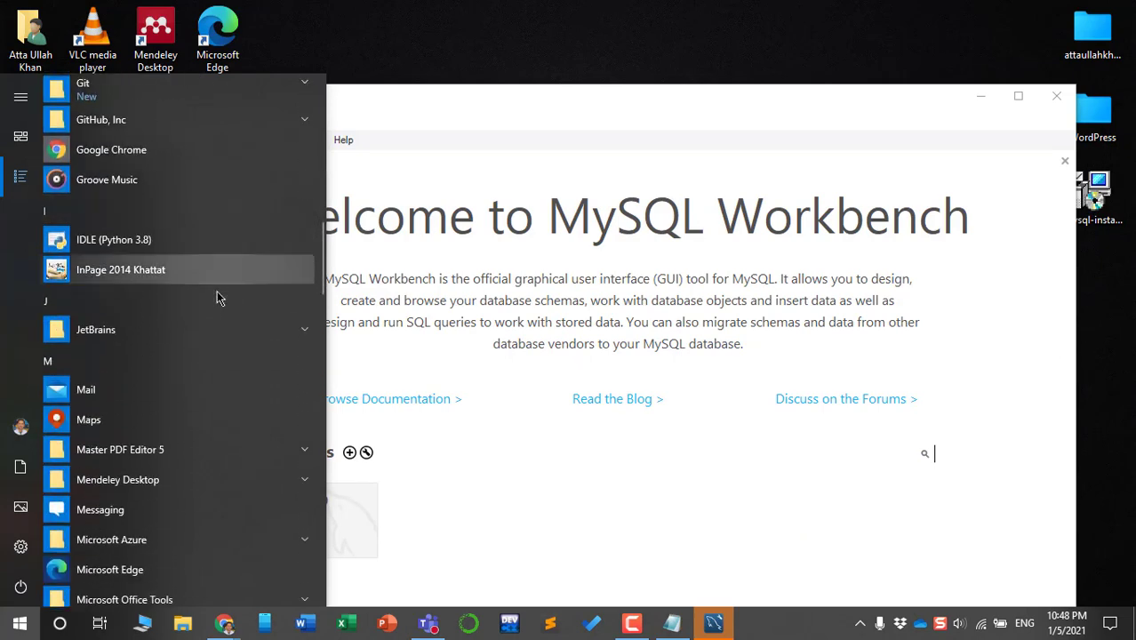
scroll(217, 294, down, 3)
scroll(217, 297, down, 2)
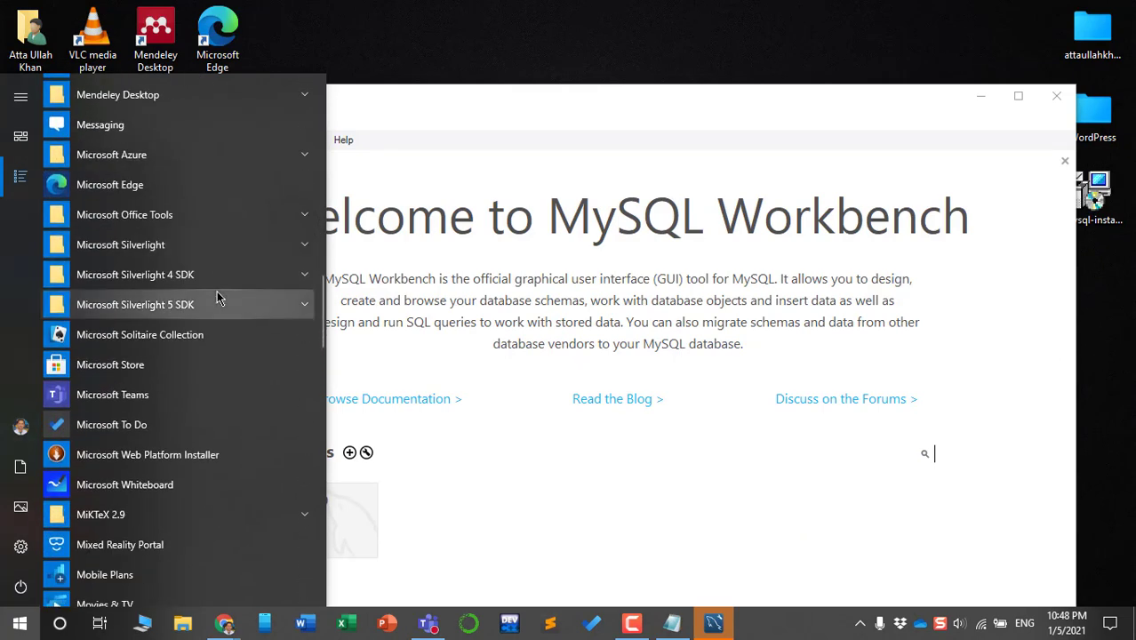
scroll(200, 310, down, 3)
scroll(195, 313, down, 2)
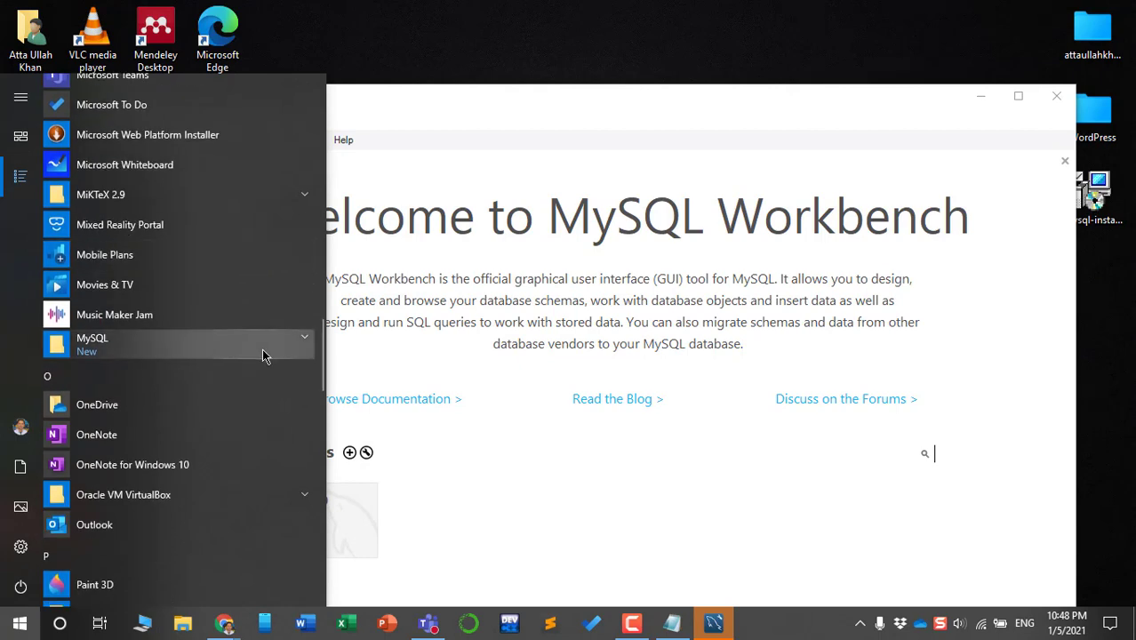
click(300, 337)
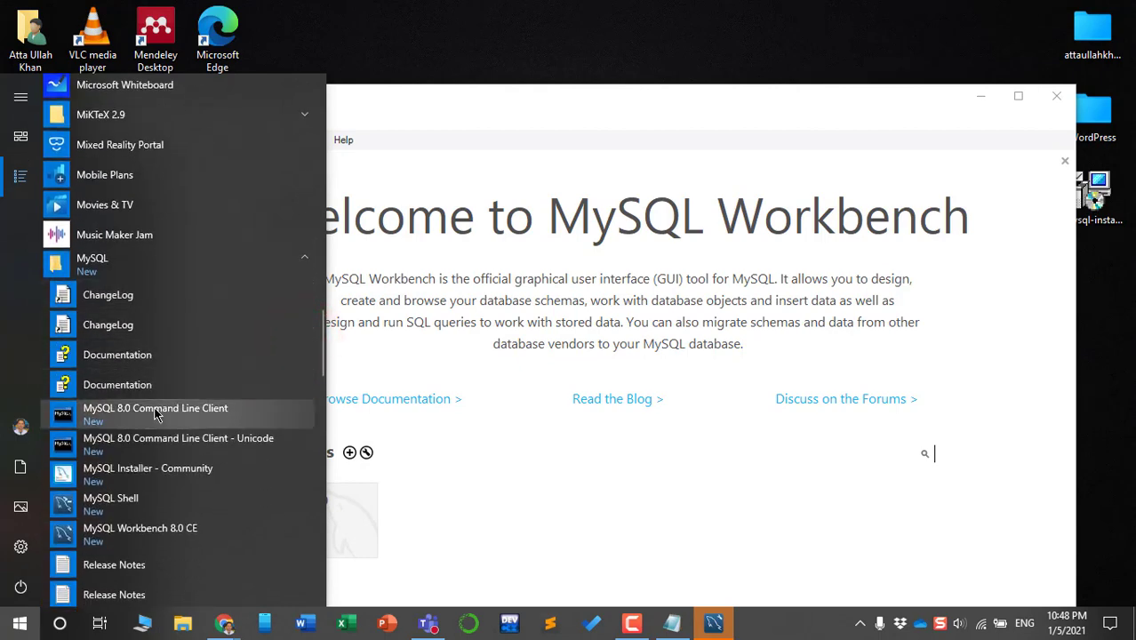
click(153, 407)
click(892, 143)
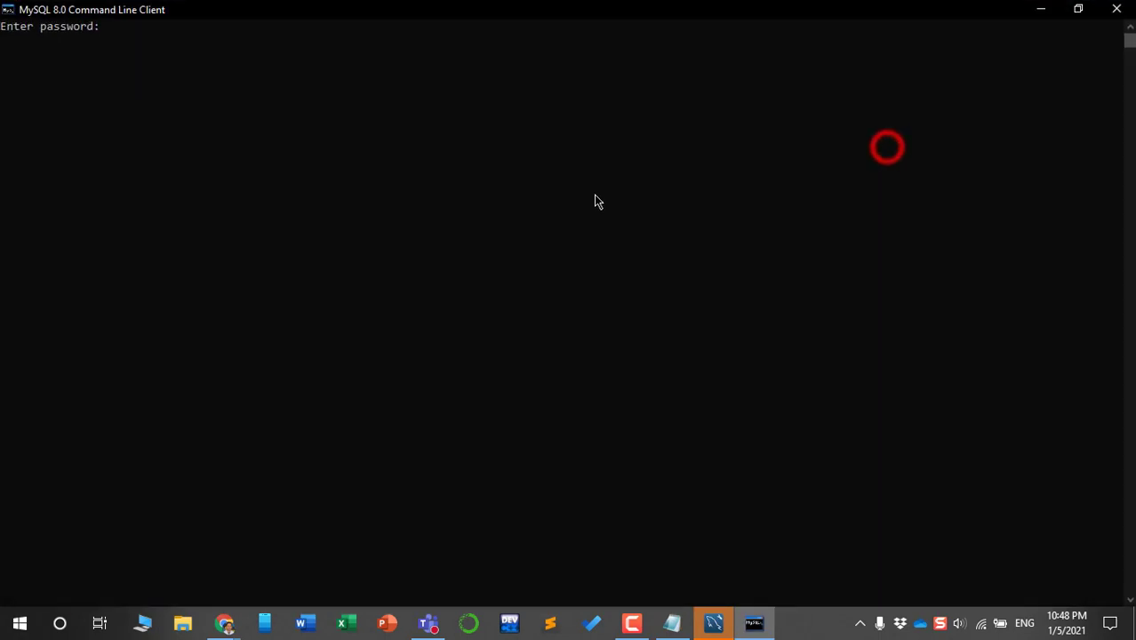
Log in with the root password and list all databases with show databases;
text(***)
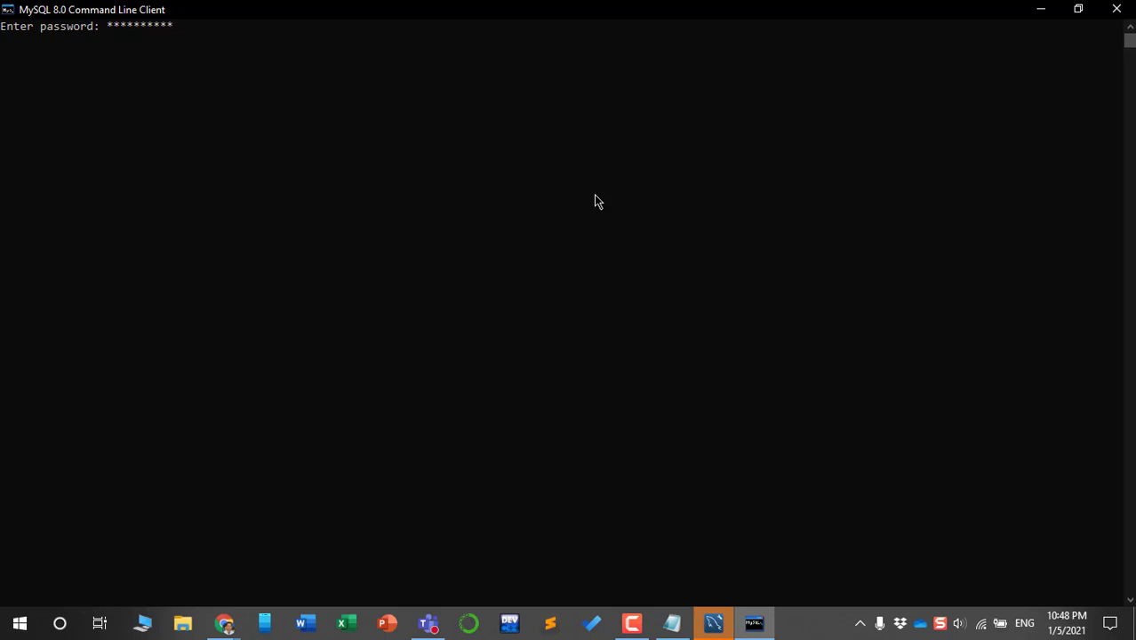
key(Return)
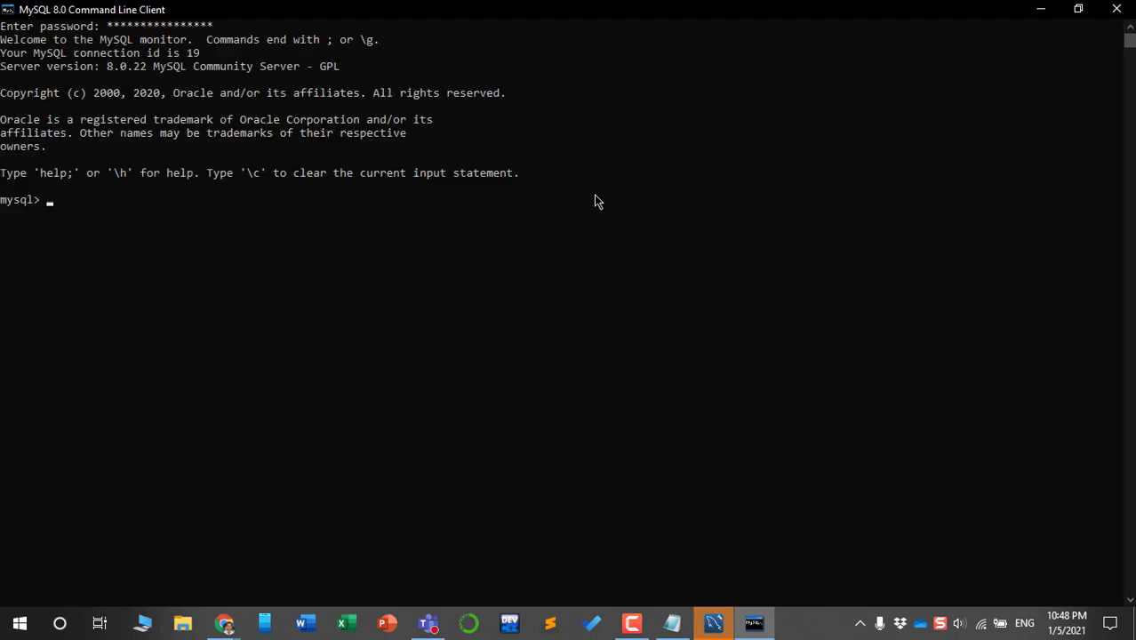
text(show databases)
key(Return)
text(show databases;)
key(Return)
text(s)
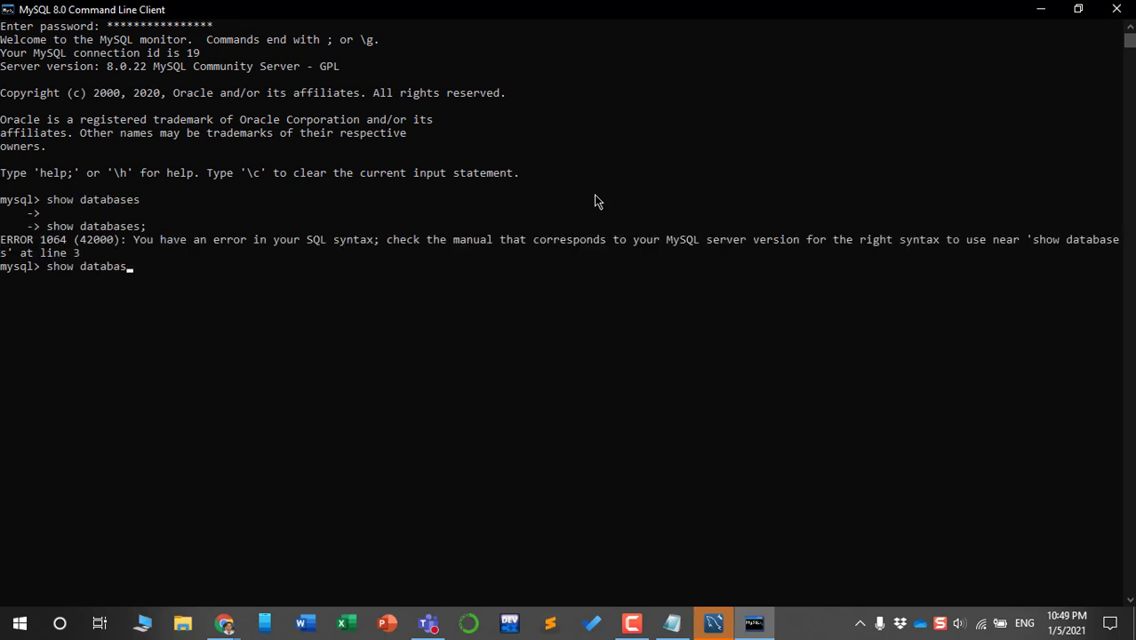
text(how databases;)
key(Return)
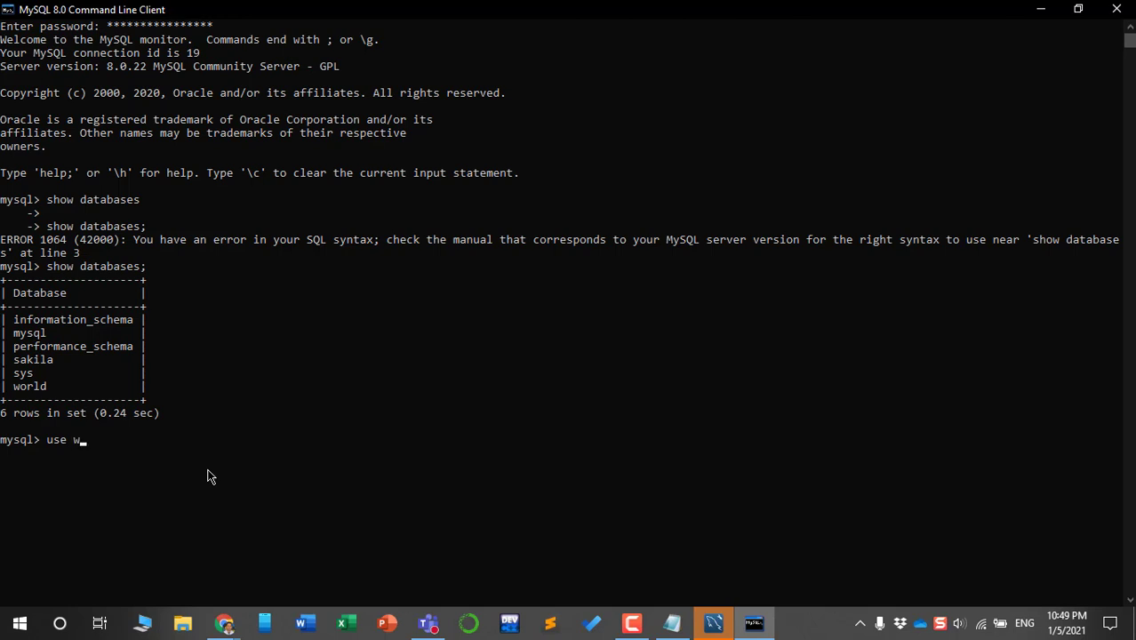
Switch to world, list its three tables, and select all 239 rows from country
key(Return)
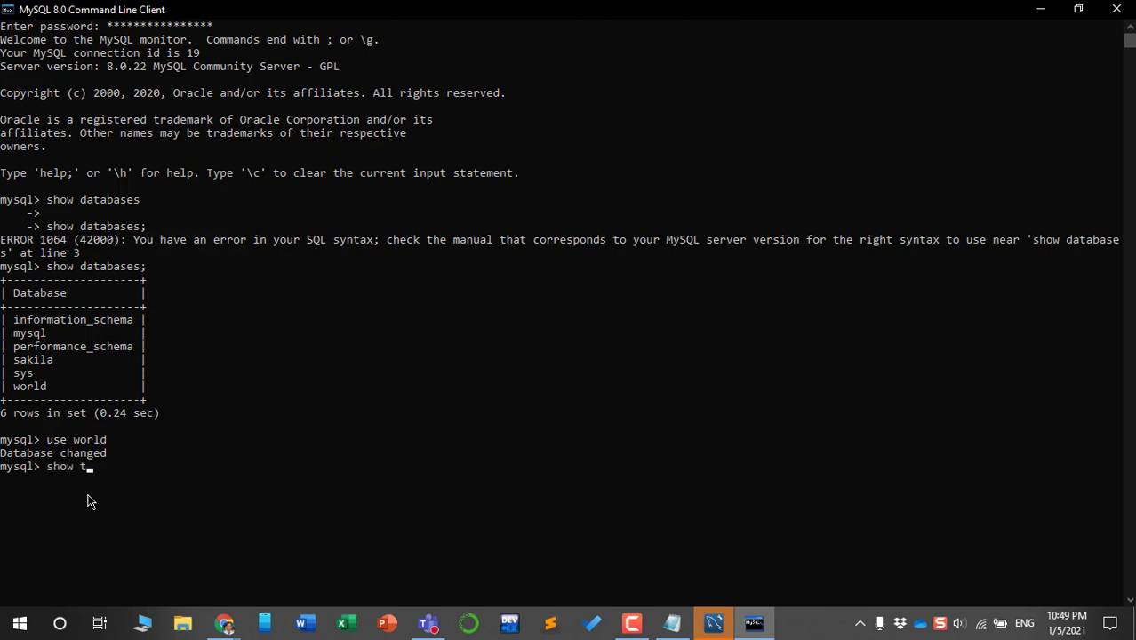
key(Return)
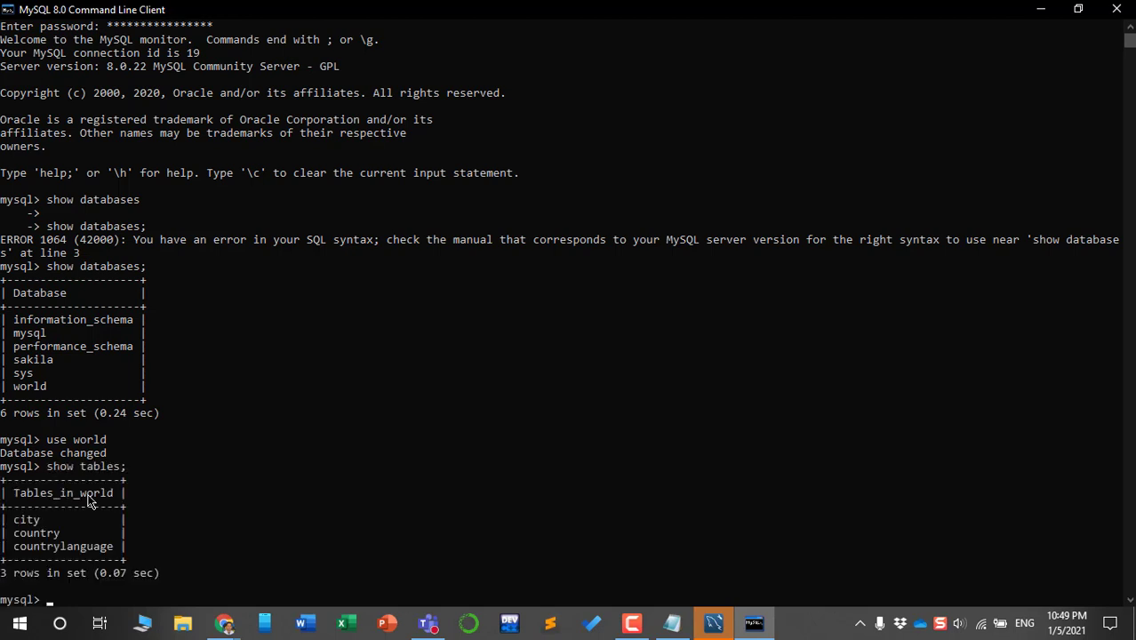
scroll(89, 503, down, 6)
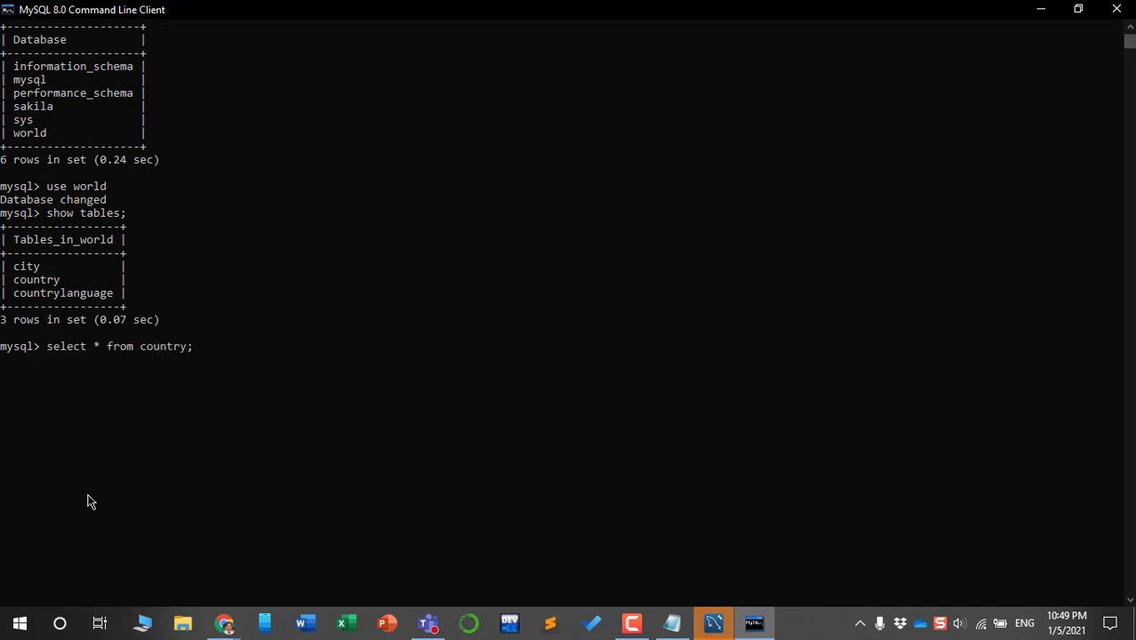
key(Return)
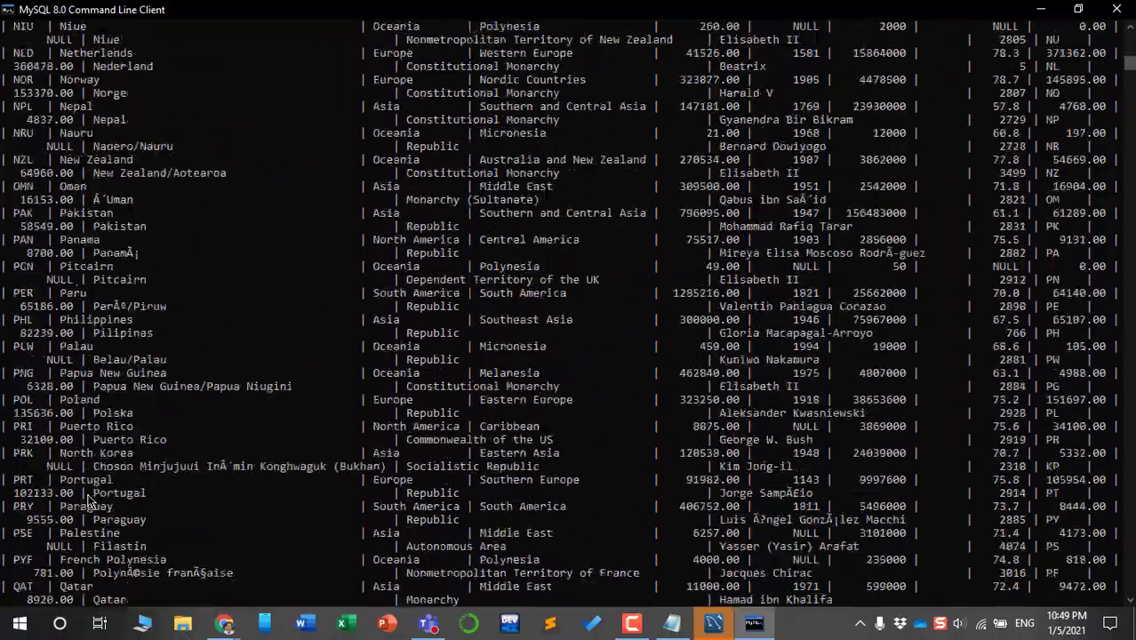
scroll(402, 402, up, 18)
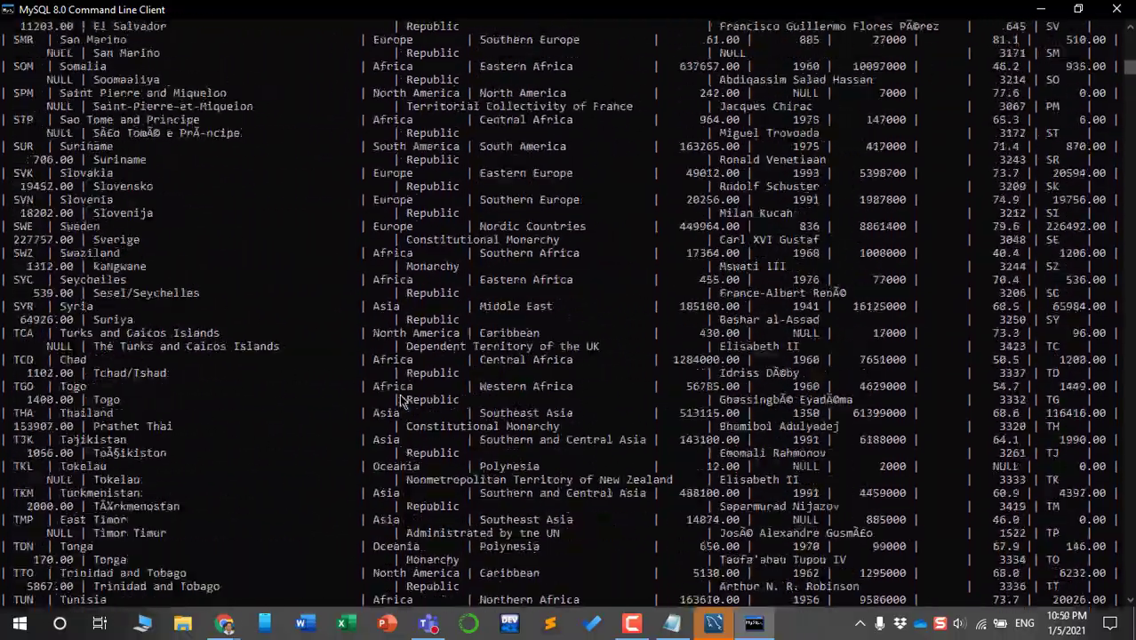
scroll(402, 402, up, 20)
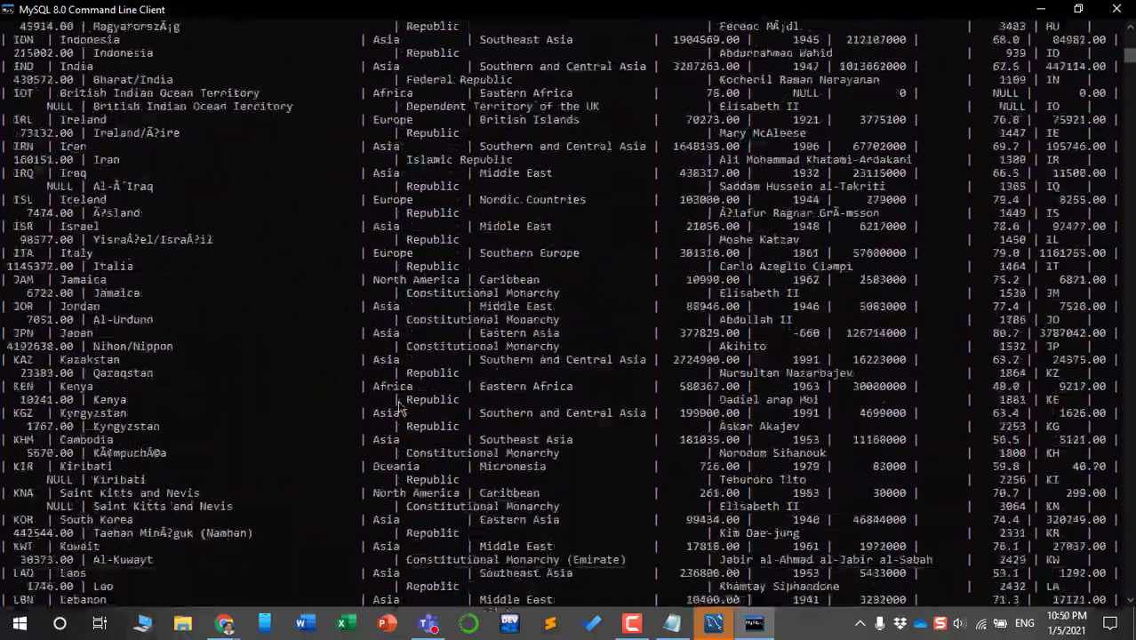
scroll(402, 409, down, 20)
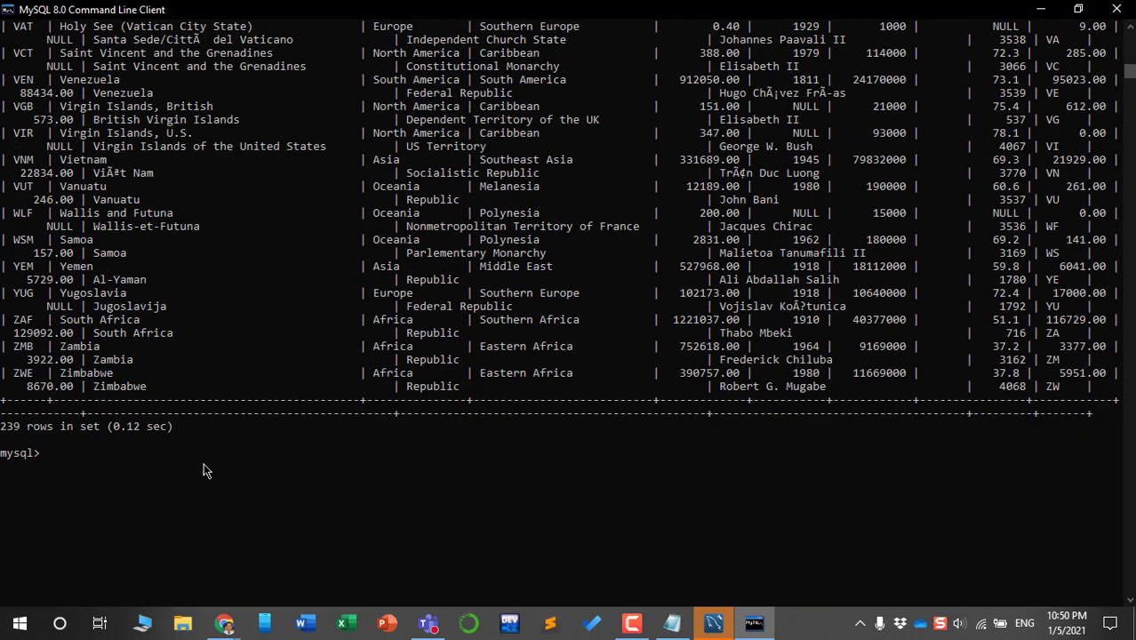
click(158, 446)
Exit the console, then connect maximized Workbench to Local instance MySQL80 with the root password
text(exit)
key(Return)
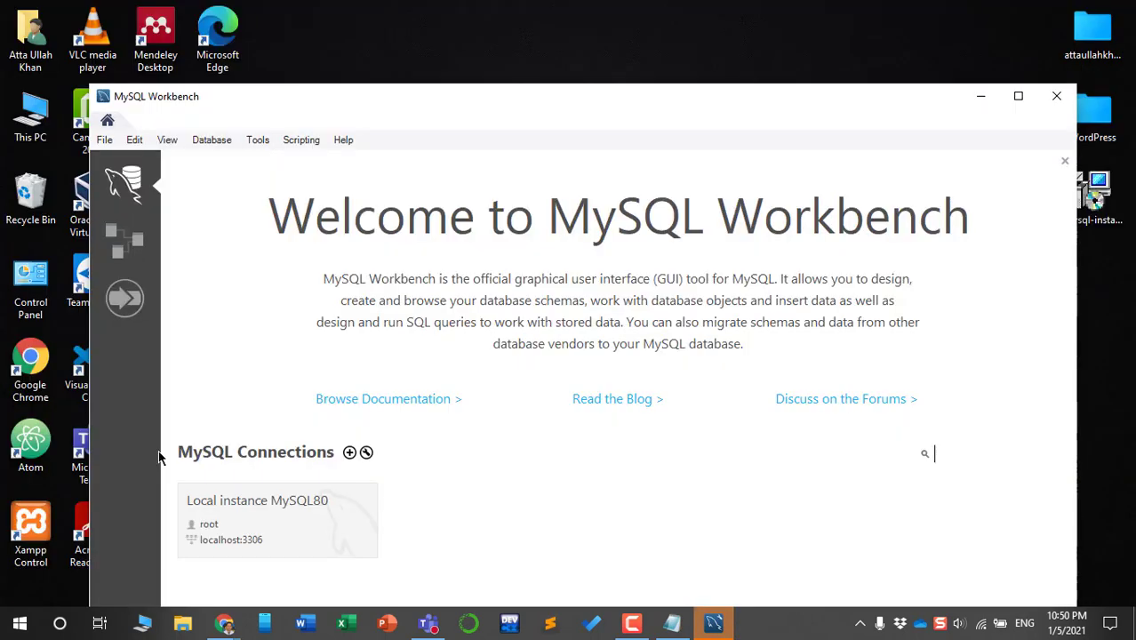
click(1020, 96)
click(163, 430)
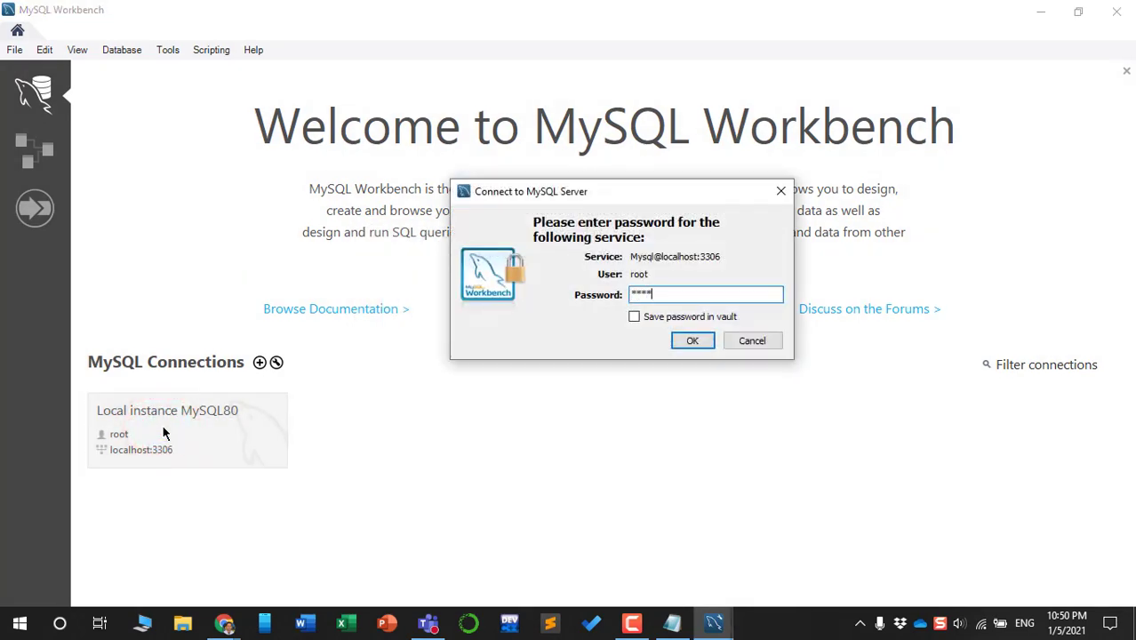
text(******)
click(693, 340)
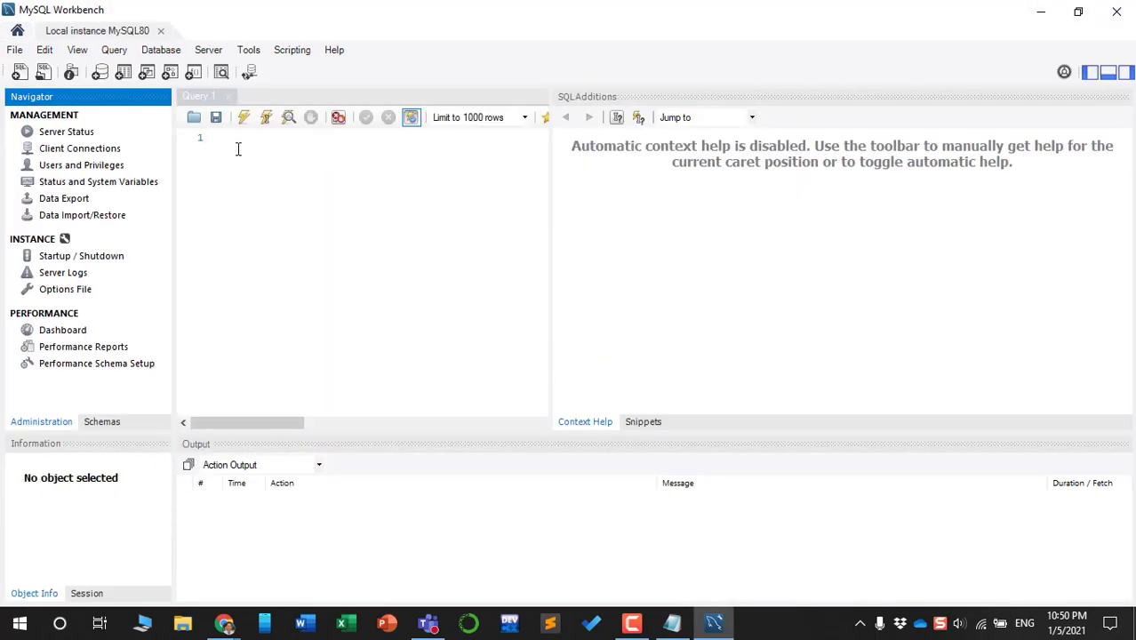
Run 'show databases;' in Query 1 to list the six databases
click(238, 143)
text(show databases;)
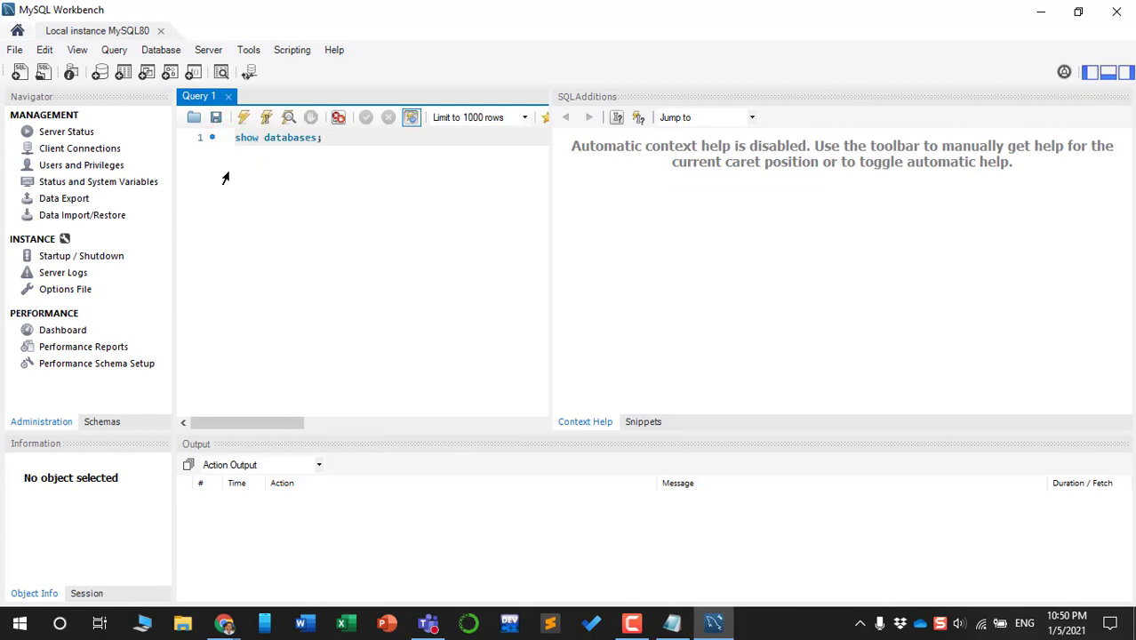
key(Return)
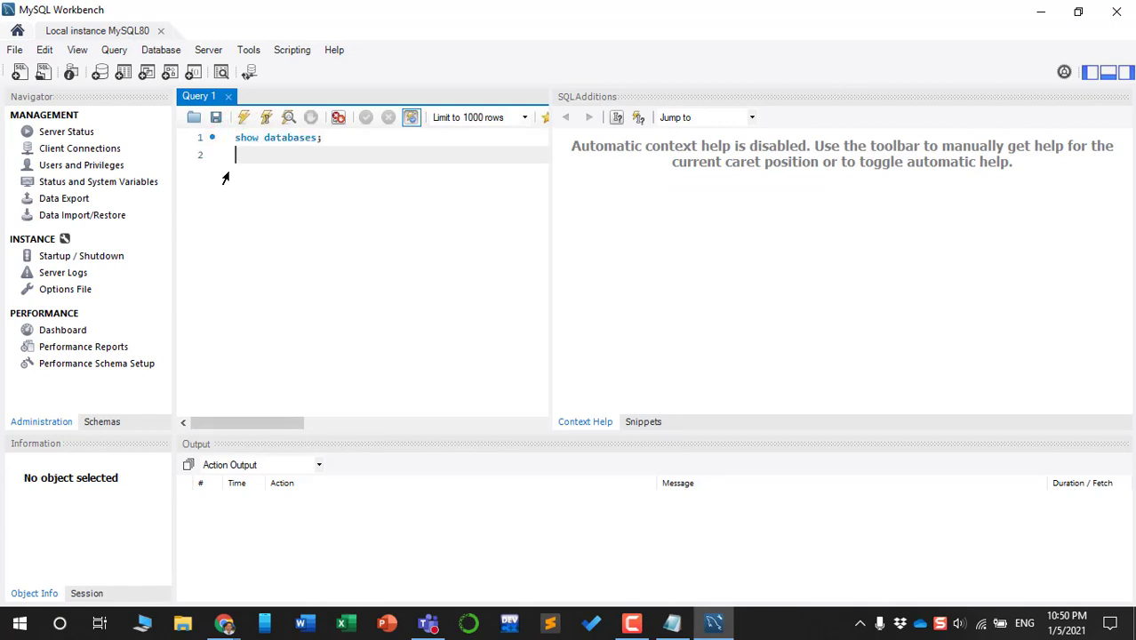
click(247, 138)
key(ctrl+Return)
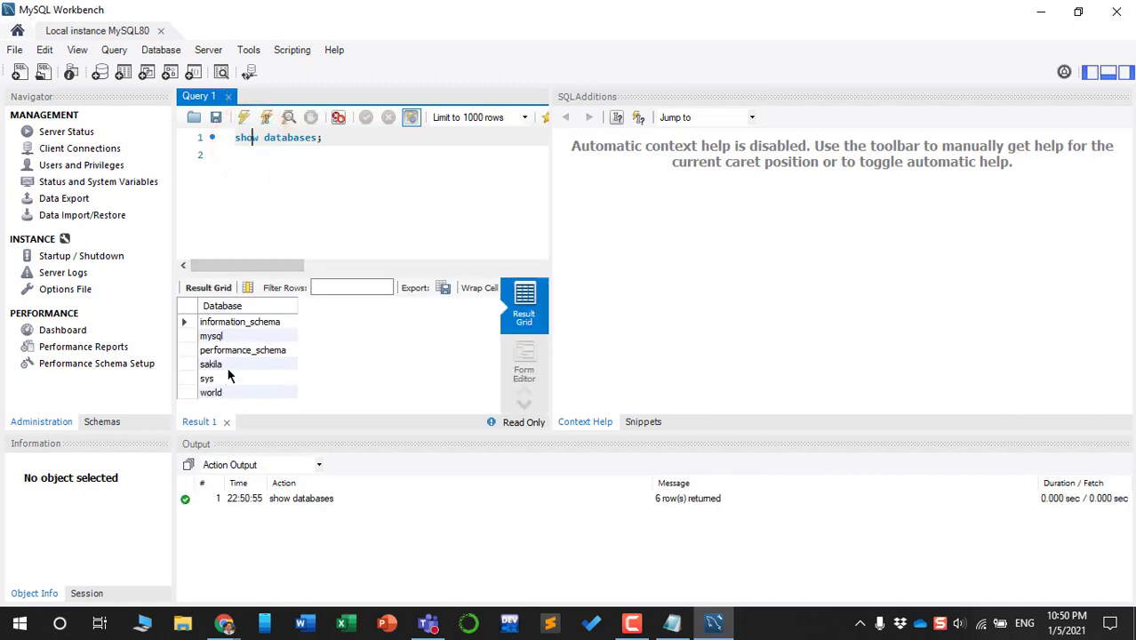
Run 'use world;' and then 'show tables' to list the world database's tables
click(337, 138)
key(Return)
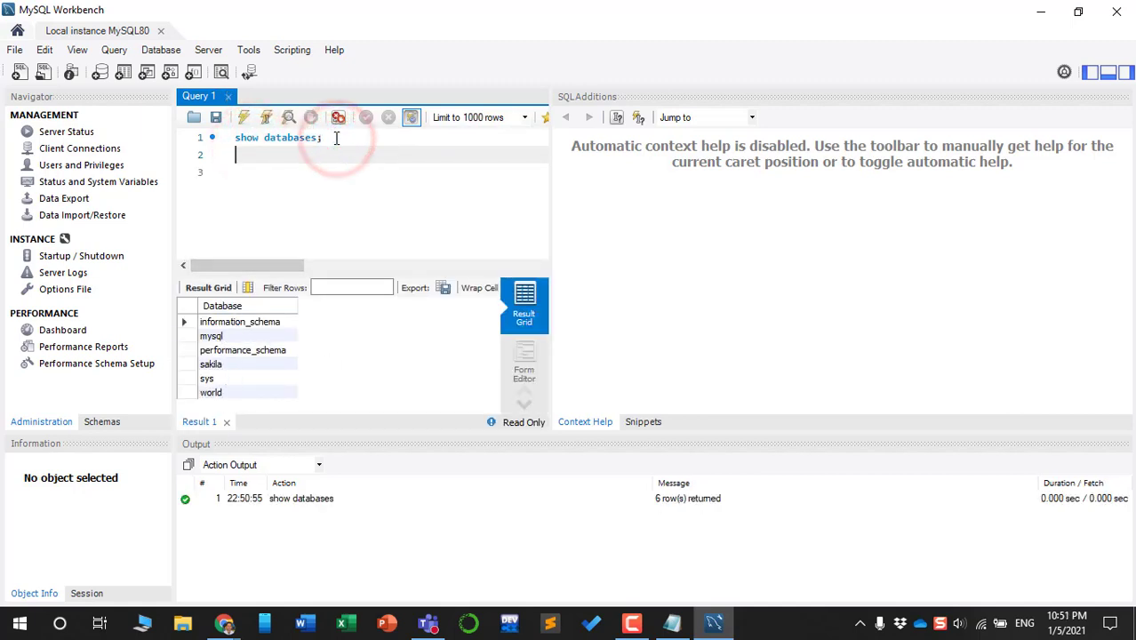
text(use world)
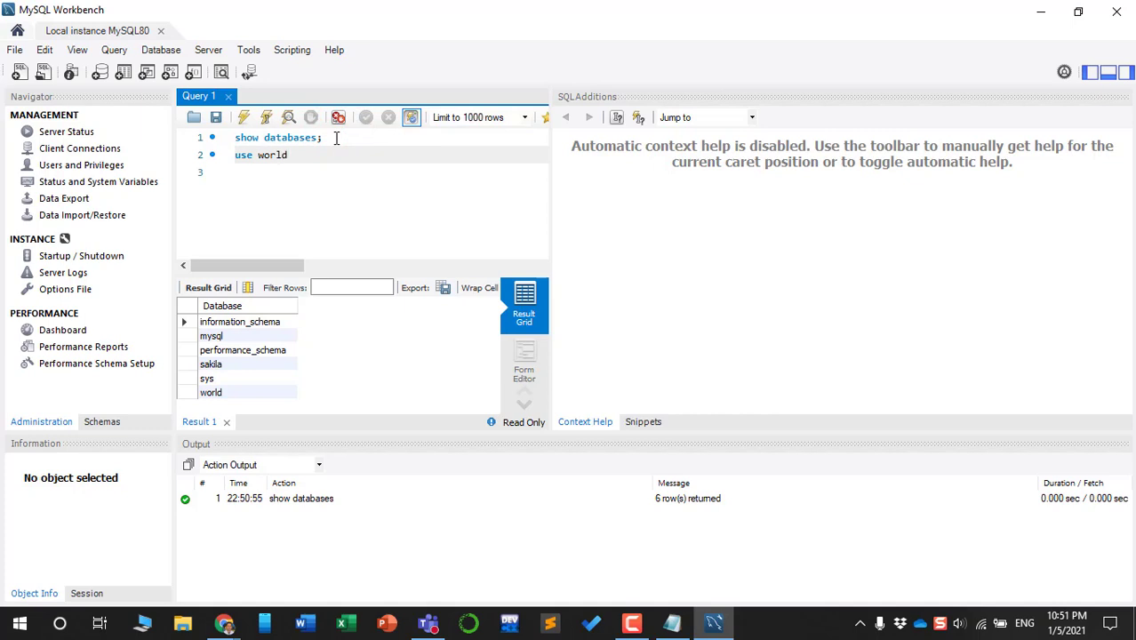
text(;)
key(ctrl+Return)
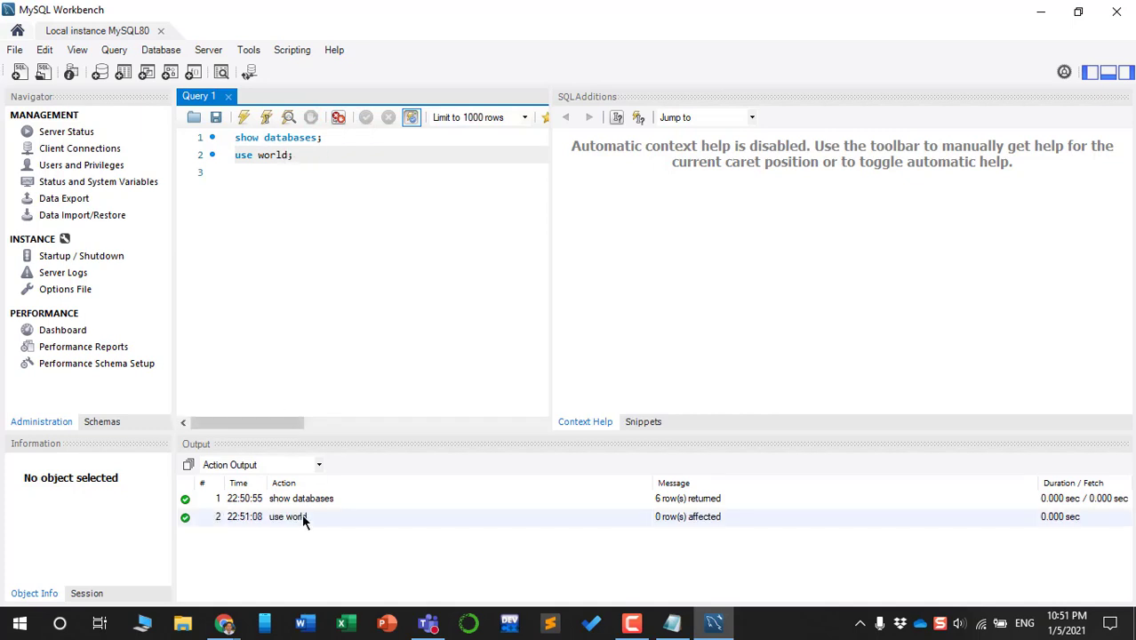
click(310, 158)
key(Return)
text(show tables;)
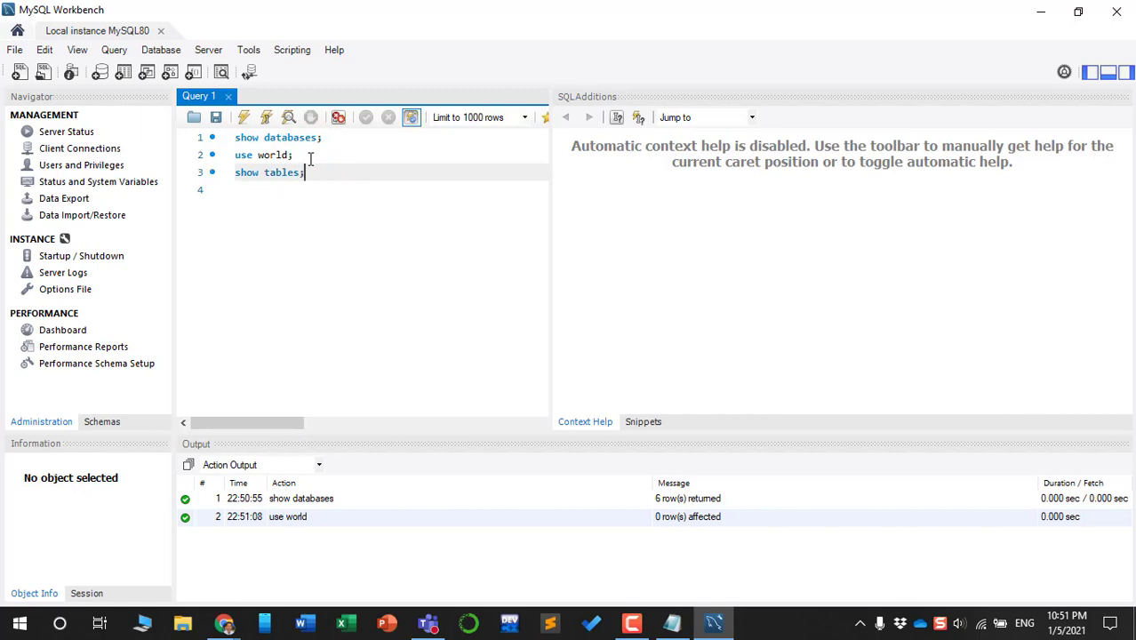
key(ctrl+Return)
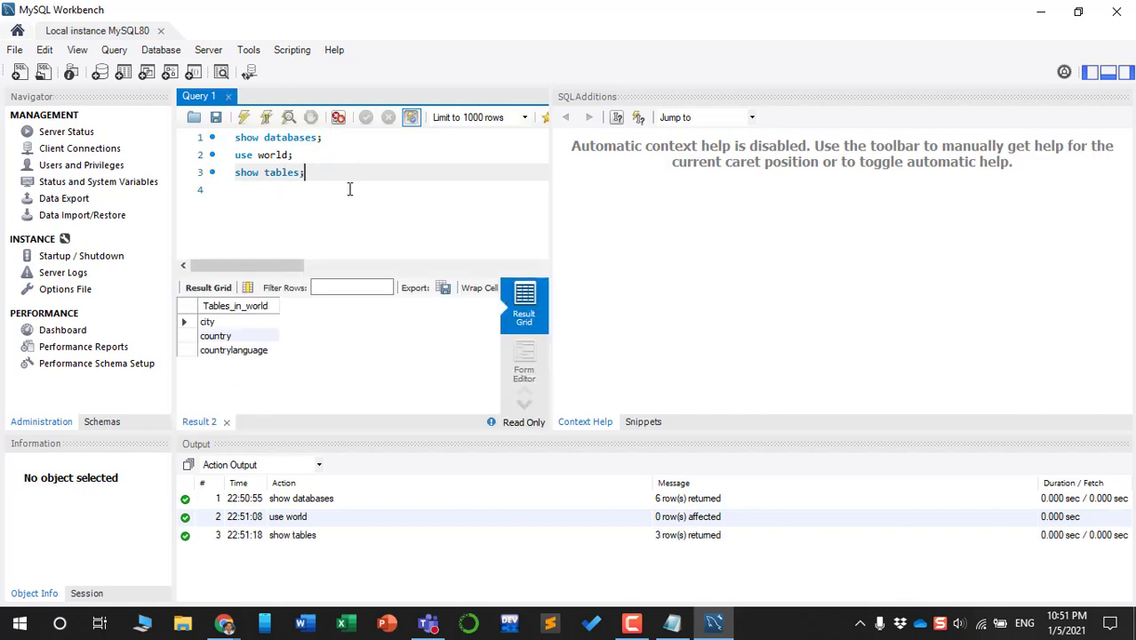
Run 'select * from world;', which fails with Error Code 1146
key(Return)
text(select )
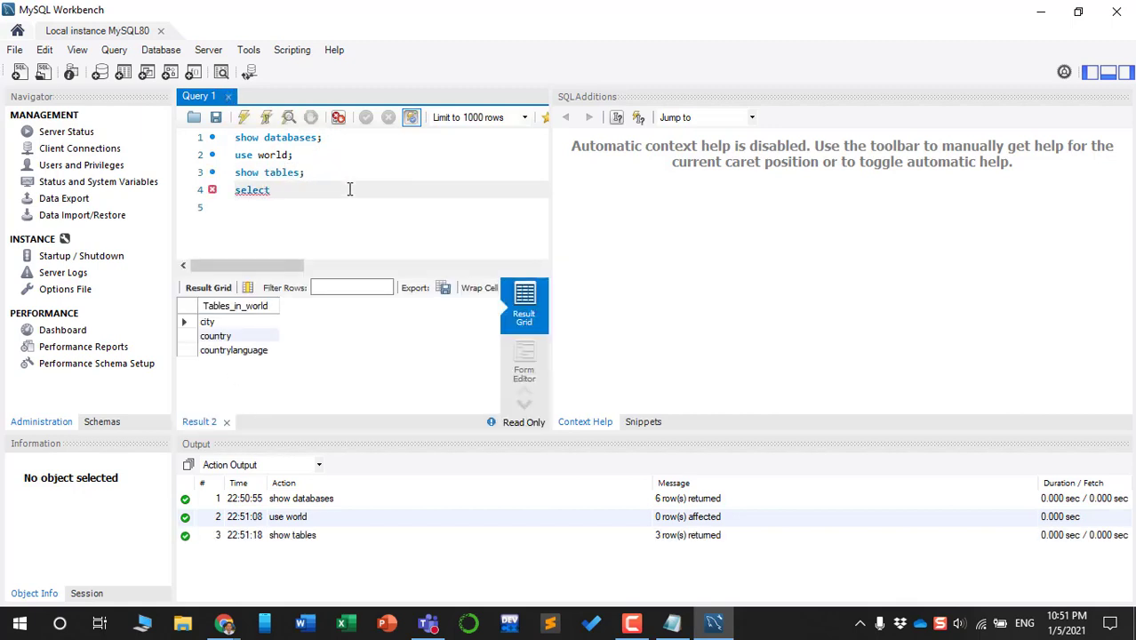
text(* from world;)
key(ctrl+Return)
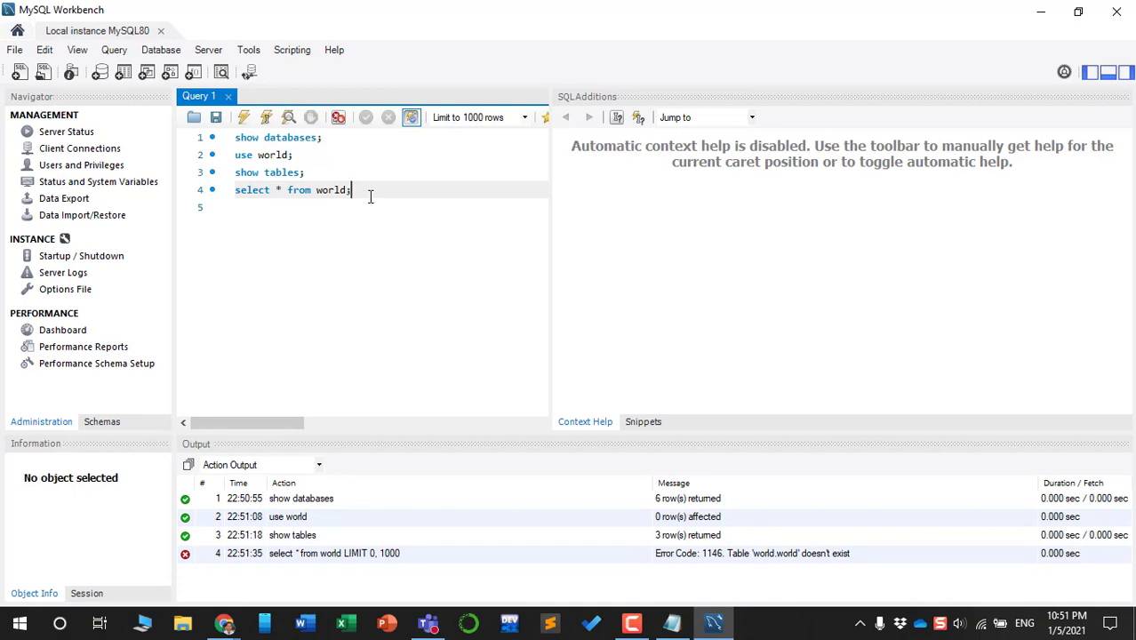
Rerun 'show tables' and change 'world' to 'country' in the select query
click(305, 173)
key(ctrl+Return)
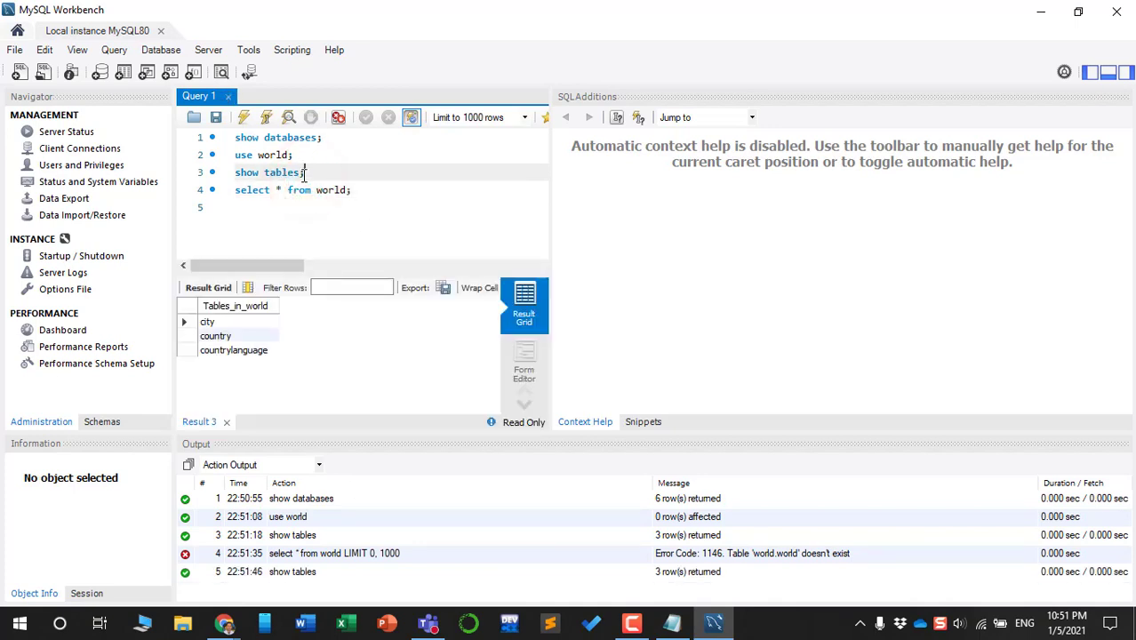
double_click(329, 190)
text(country)
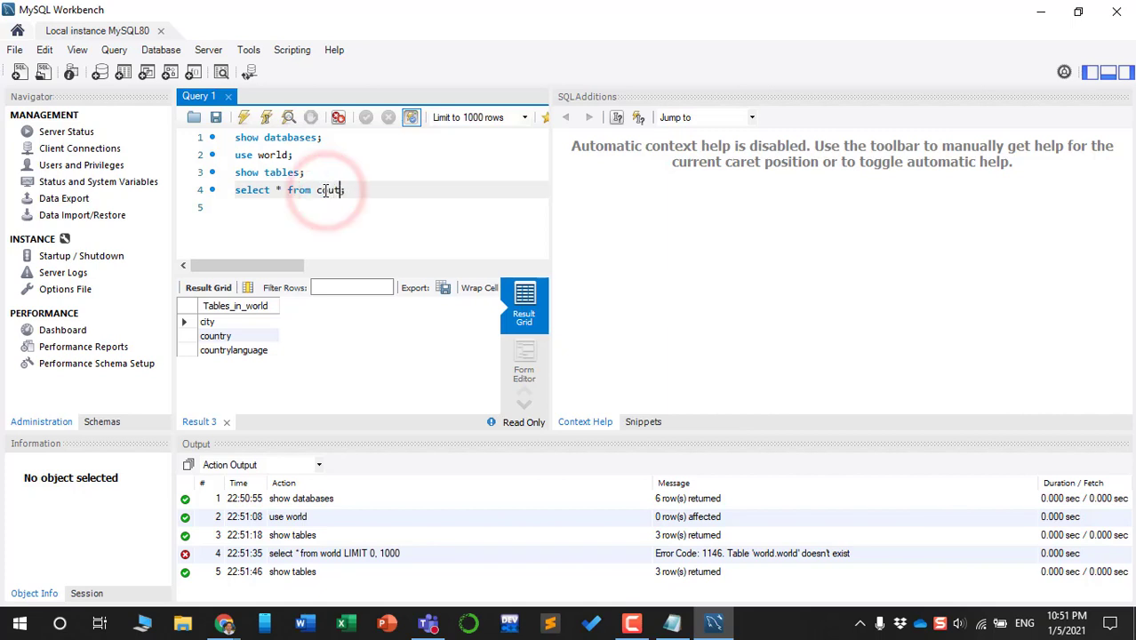